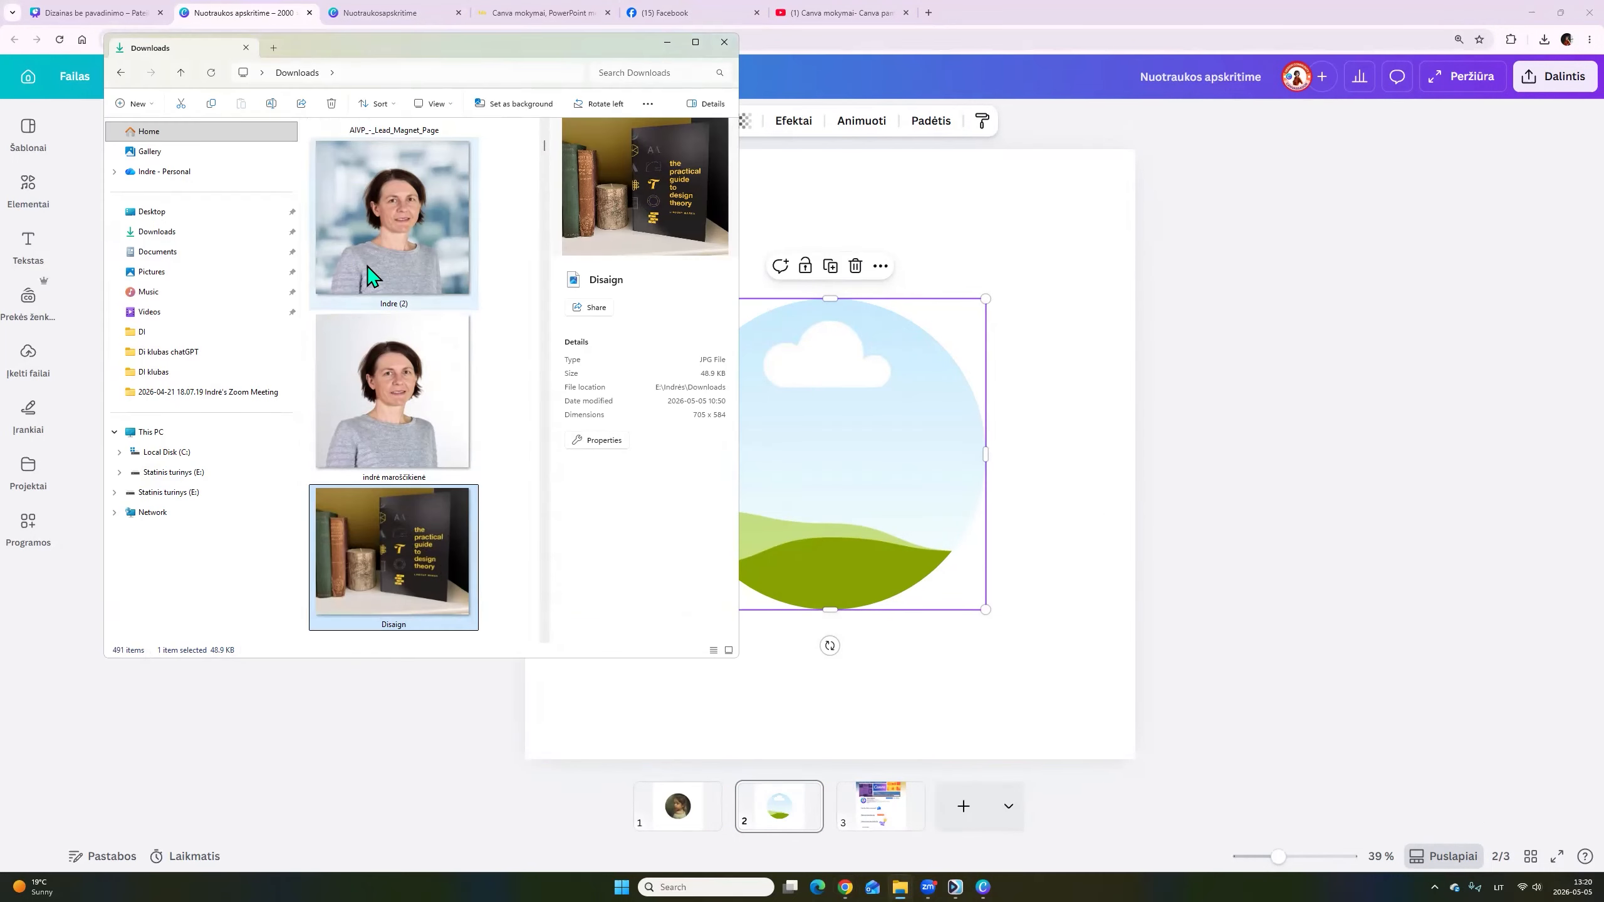
# Try to place the blurred-office portrait from the Downloads folder directly into the circular frame on page 2, and undo the placement.
pyautogui.moveTo(391, 235); pyautogui.dragTo(965, 425)
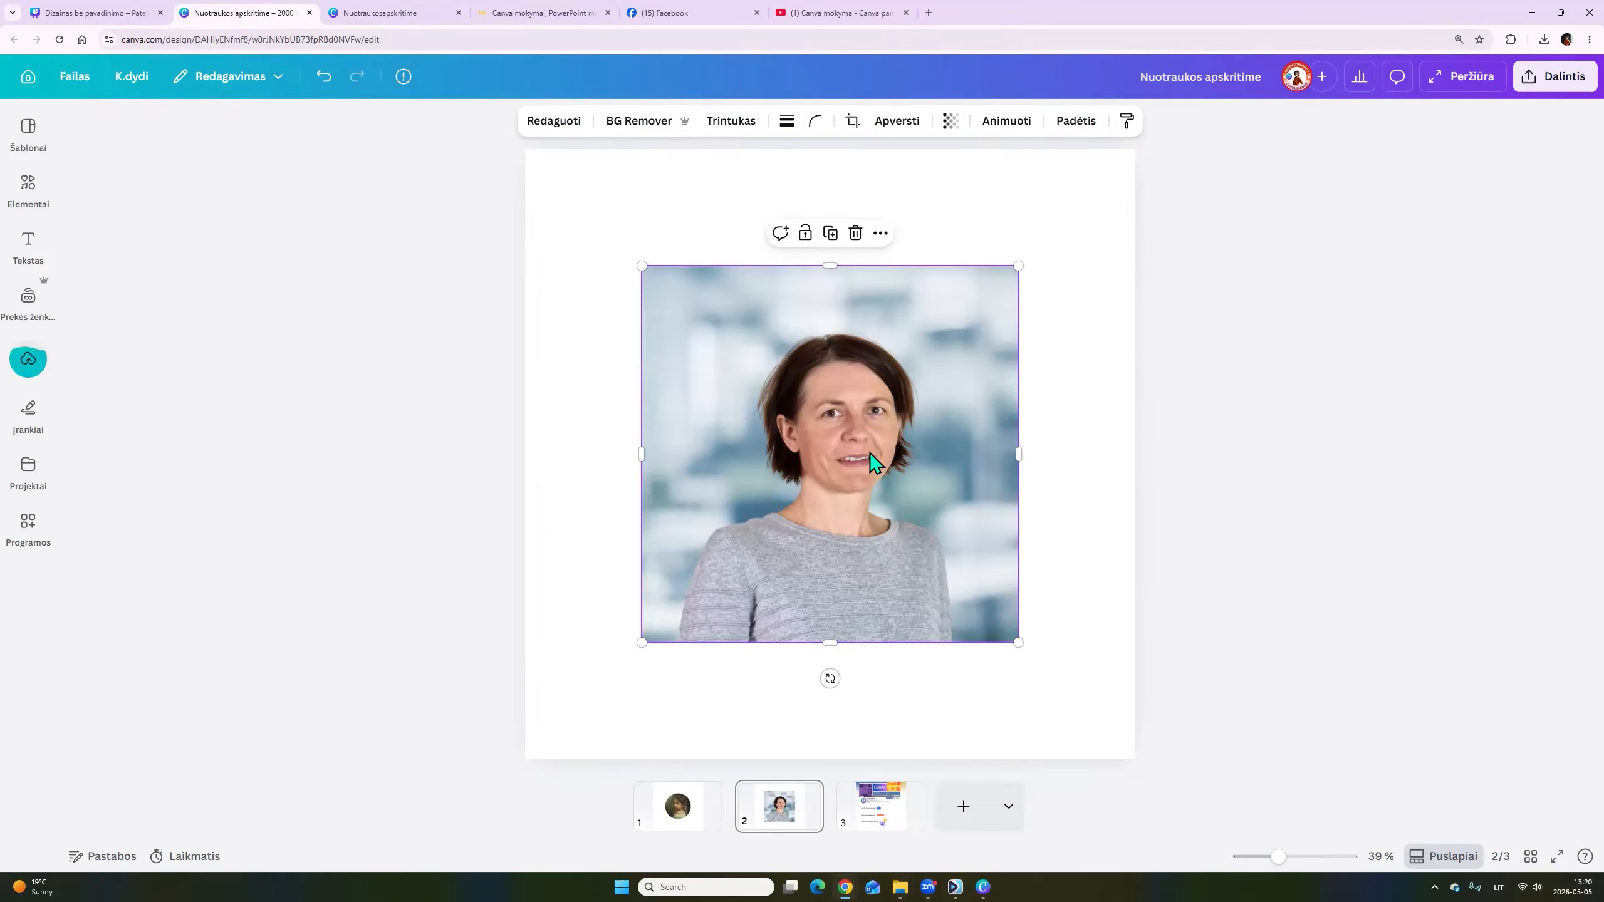
pyautogui.hotkey('ctrl', 'z')
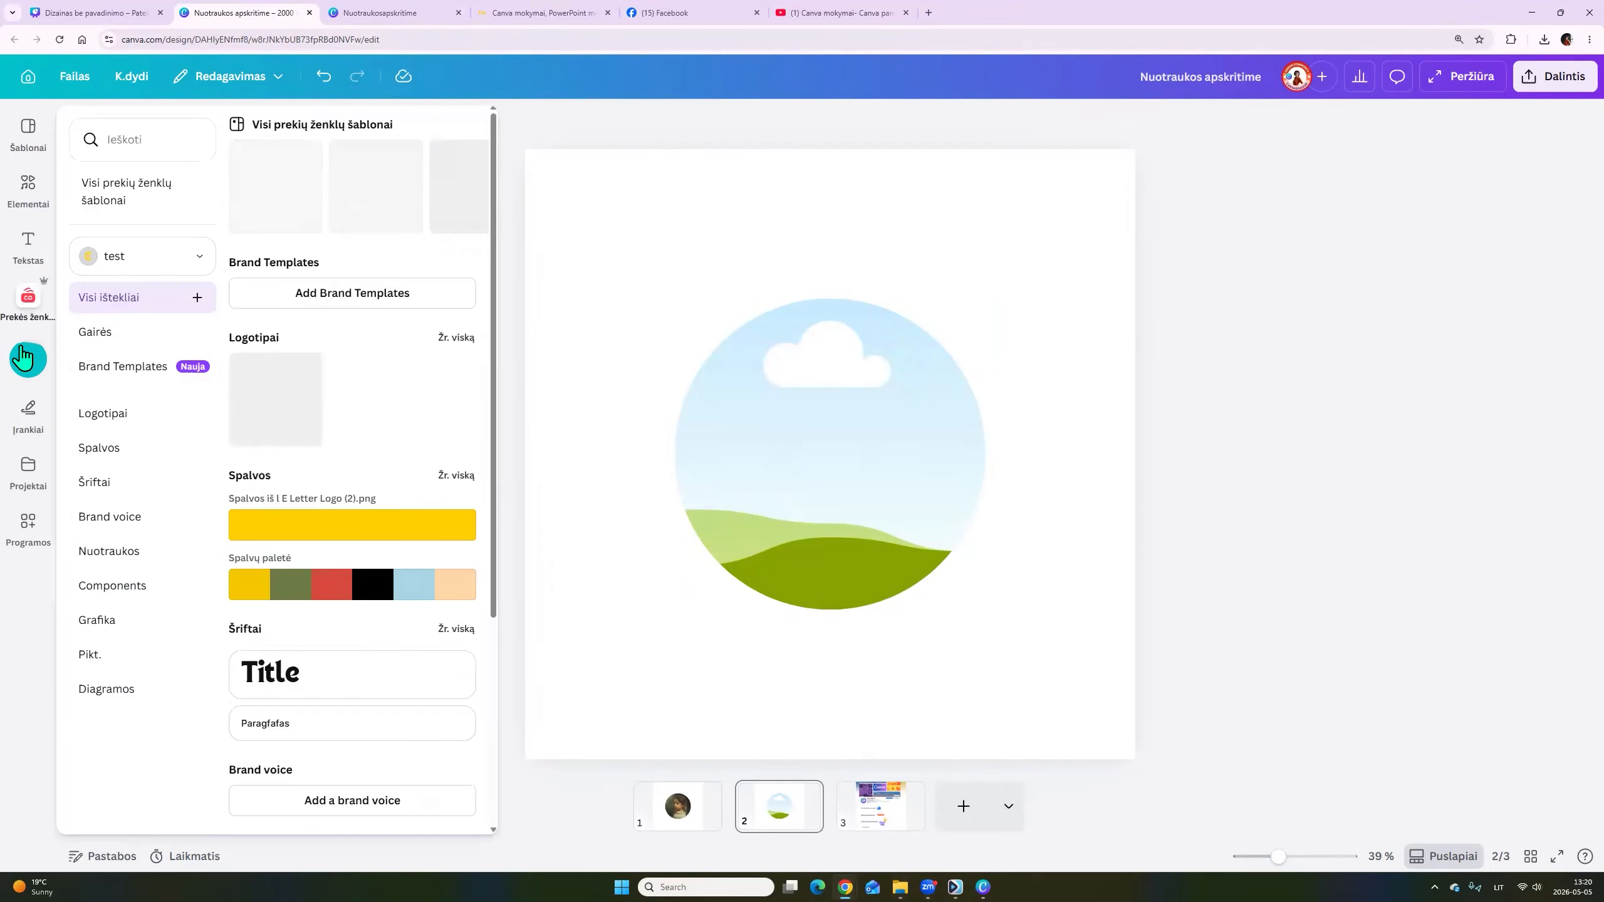
# Upload the portrait with the blurred office background from the Downloads folder and place it in the circular frame.
pyautogui.click(12, 368)
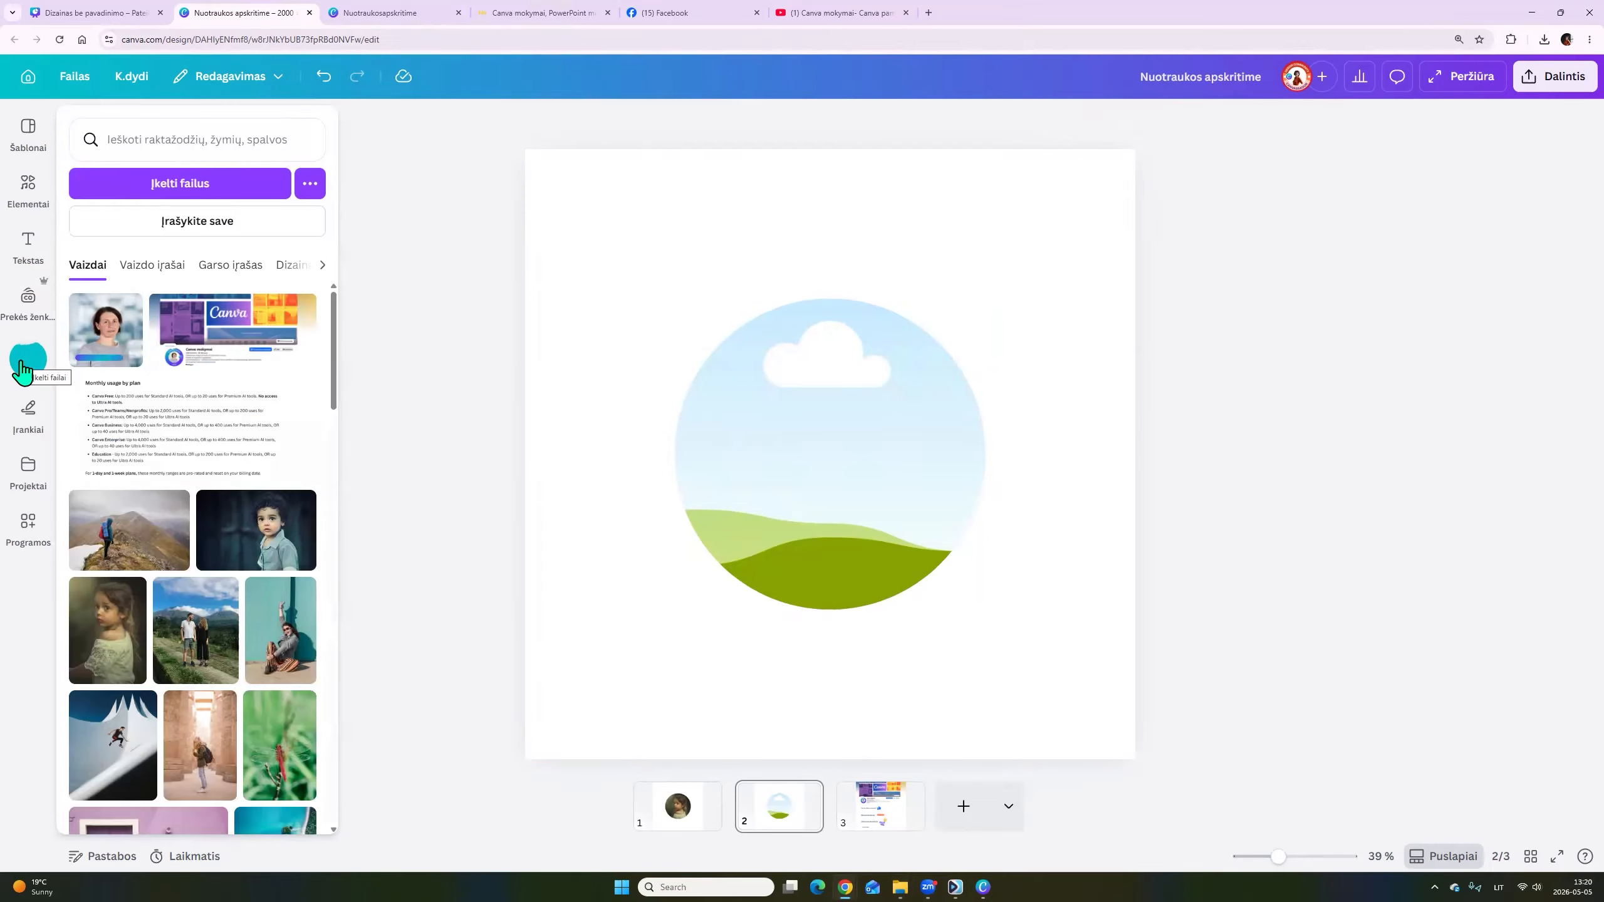
pyautogui.click(151, 183)
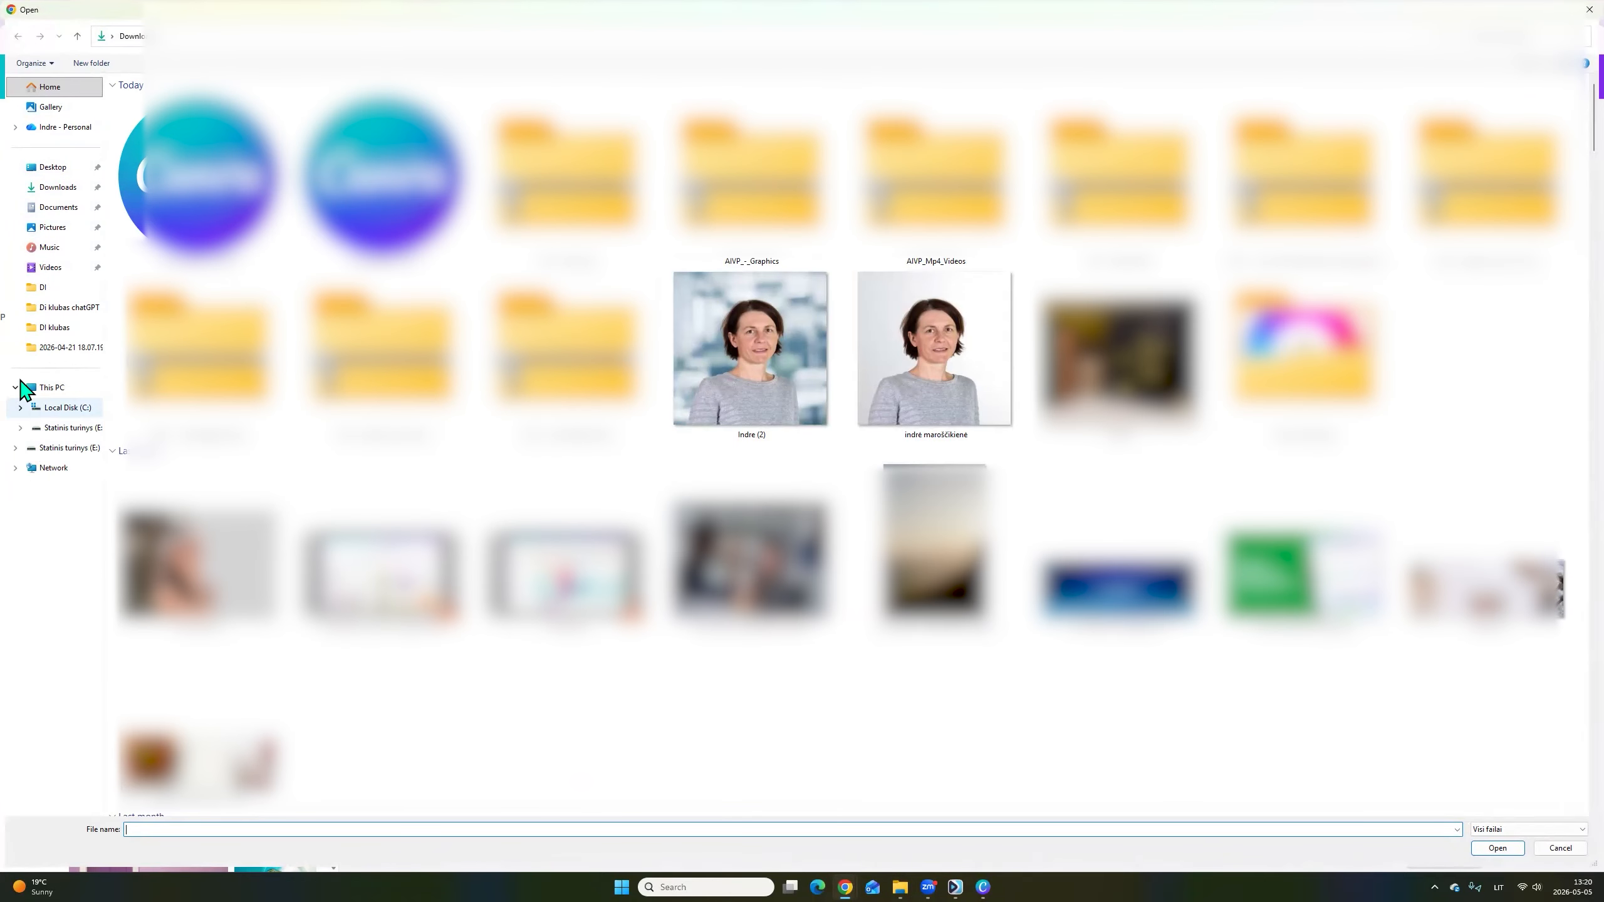
pyautogui.click(795, 368)
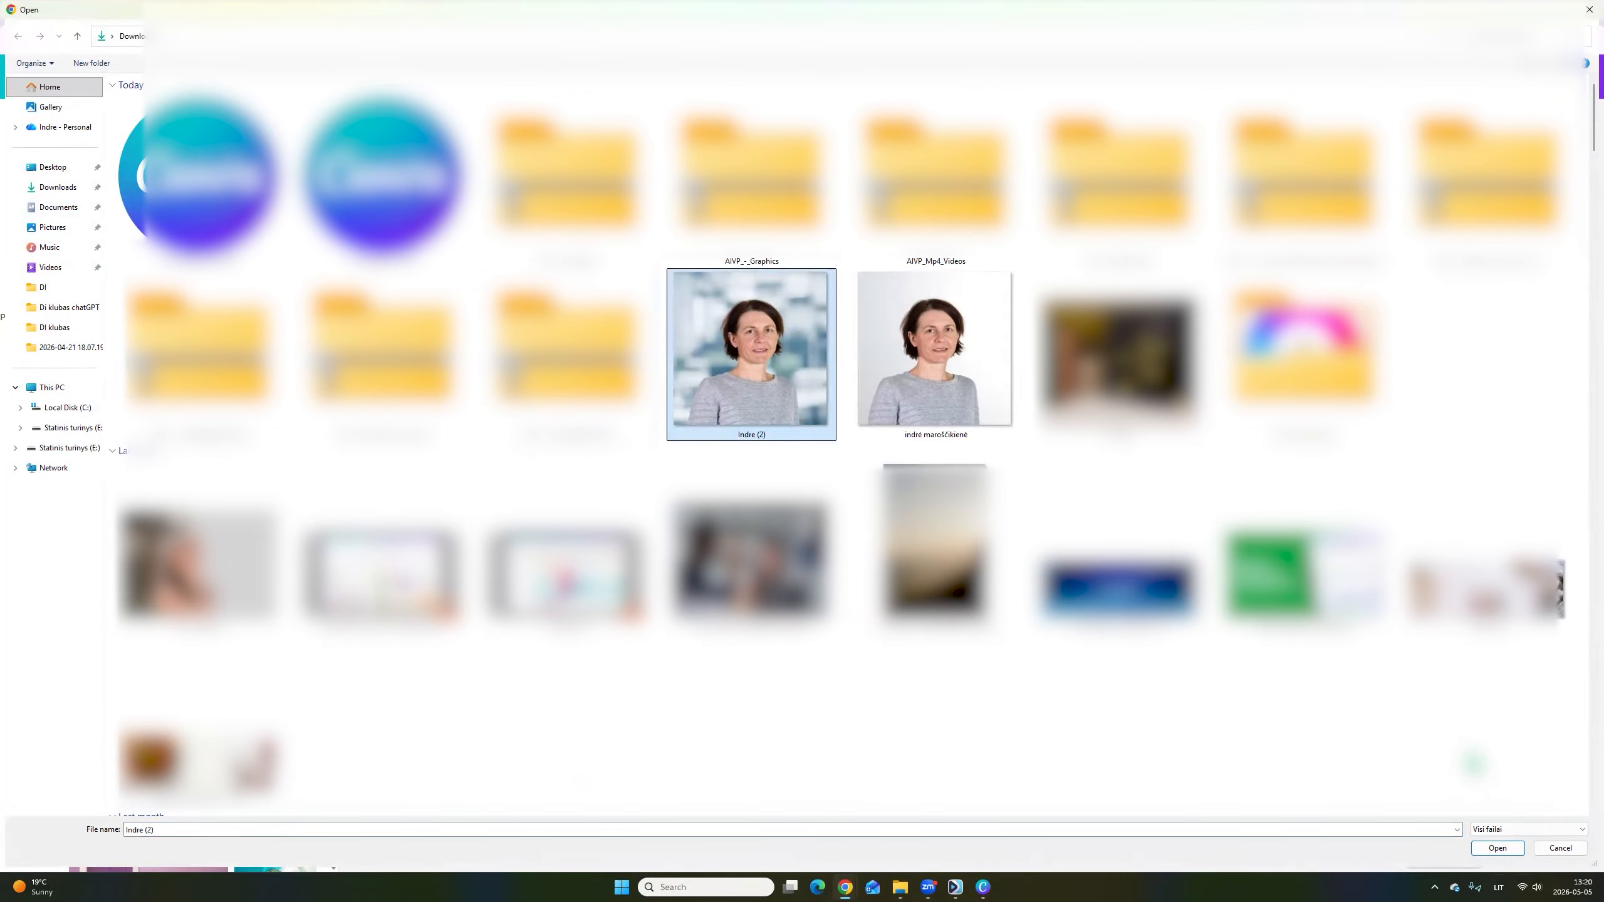
pyautogui.click(1495, 848)
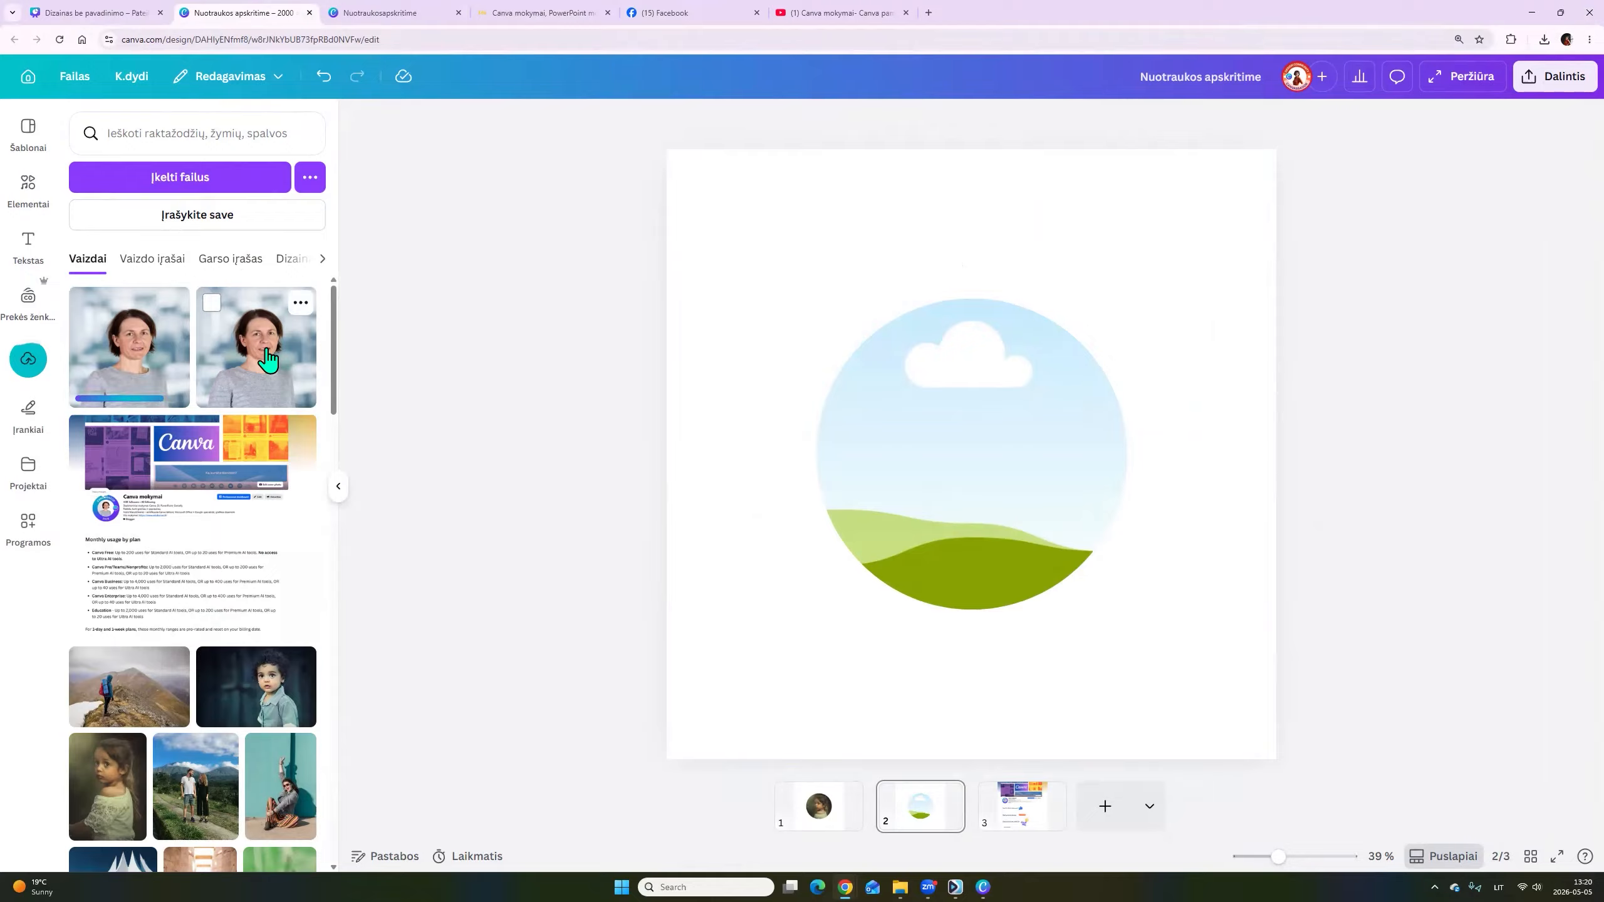
pyautogui.moveTo(270, 360); pyautogui.dragTo(966, 403)
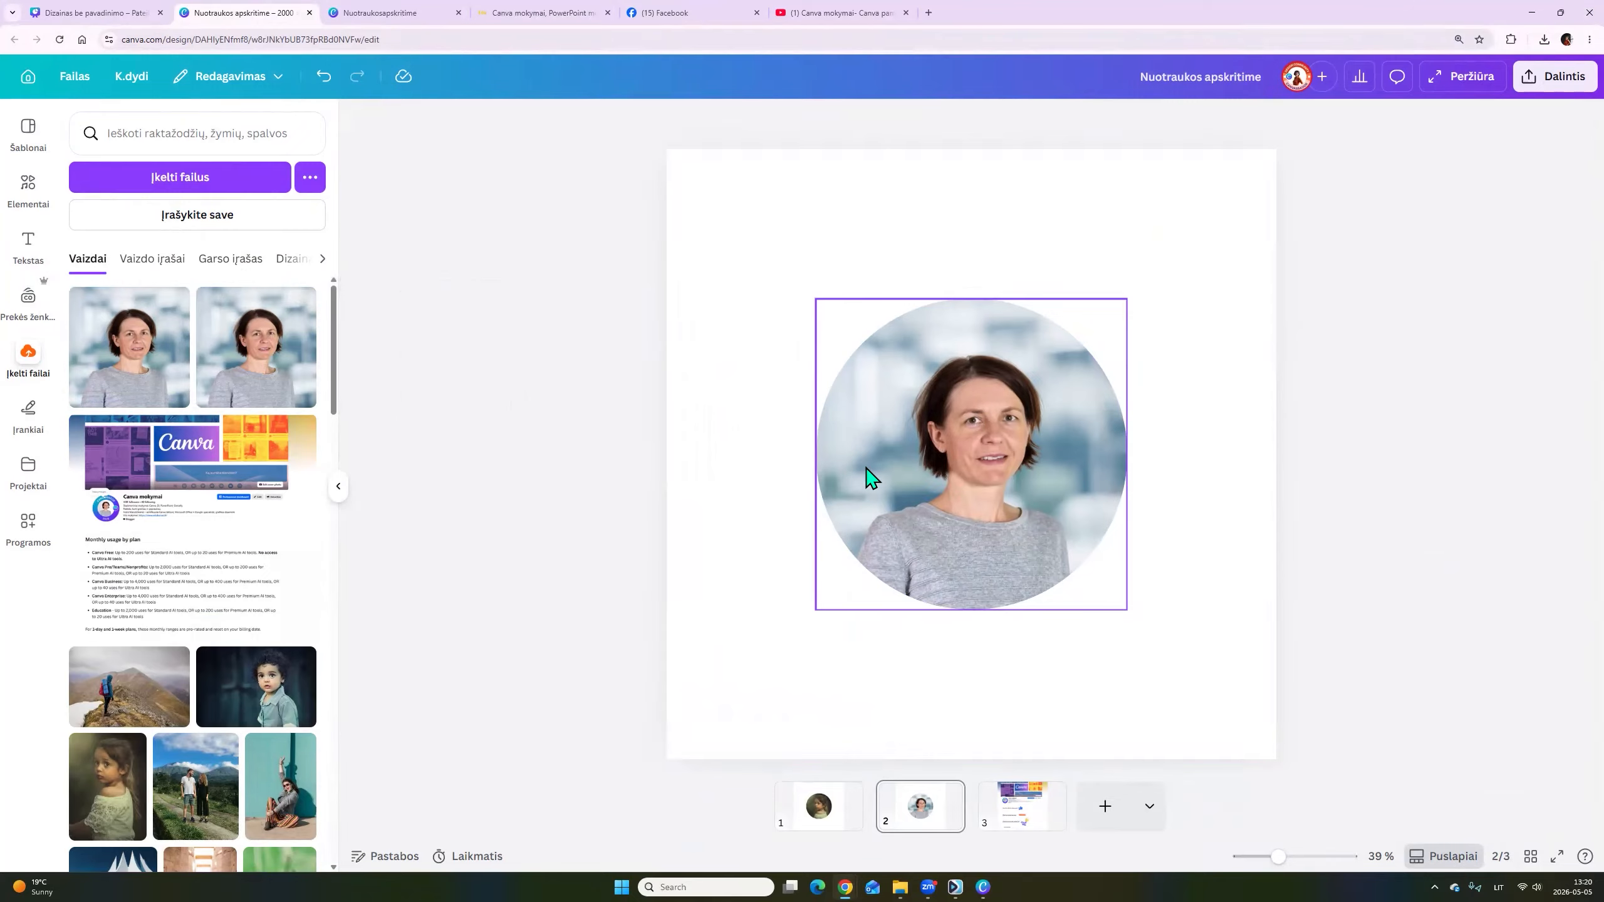
# Enlarge the portrait inside its circular frame and reposition it so the face fills more of the circle.
pyautogui.doubleClick(909, 433)
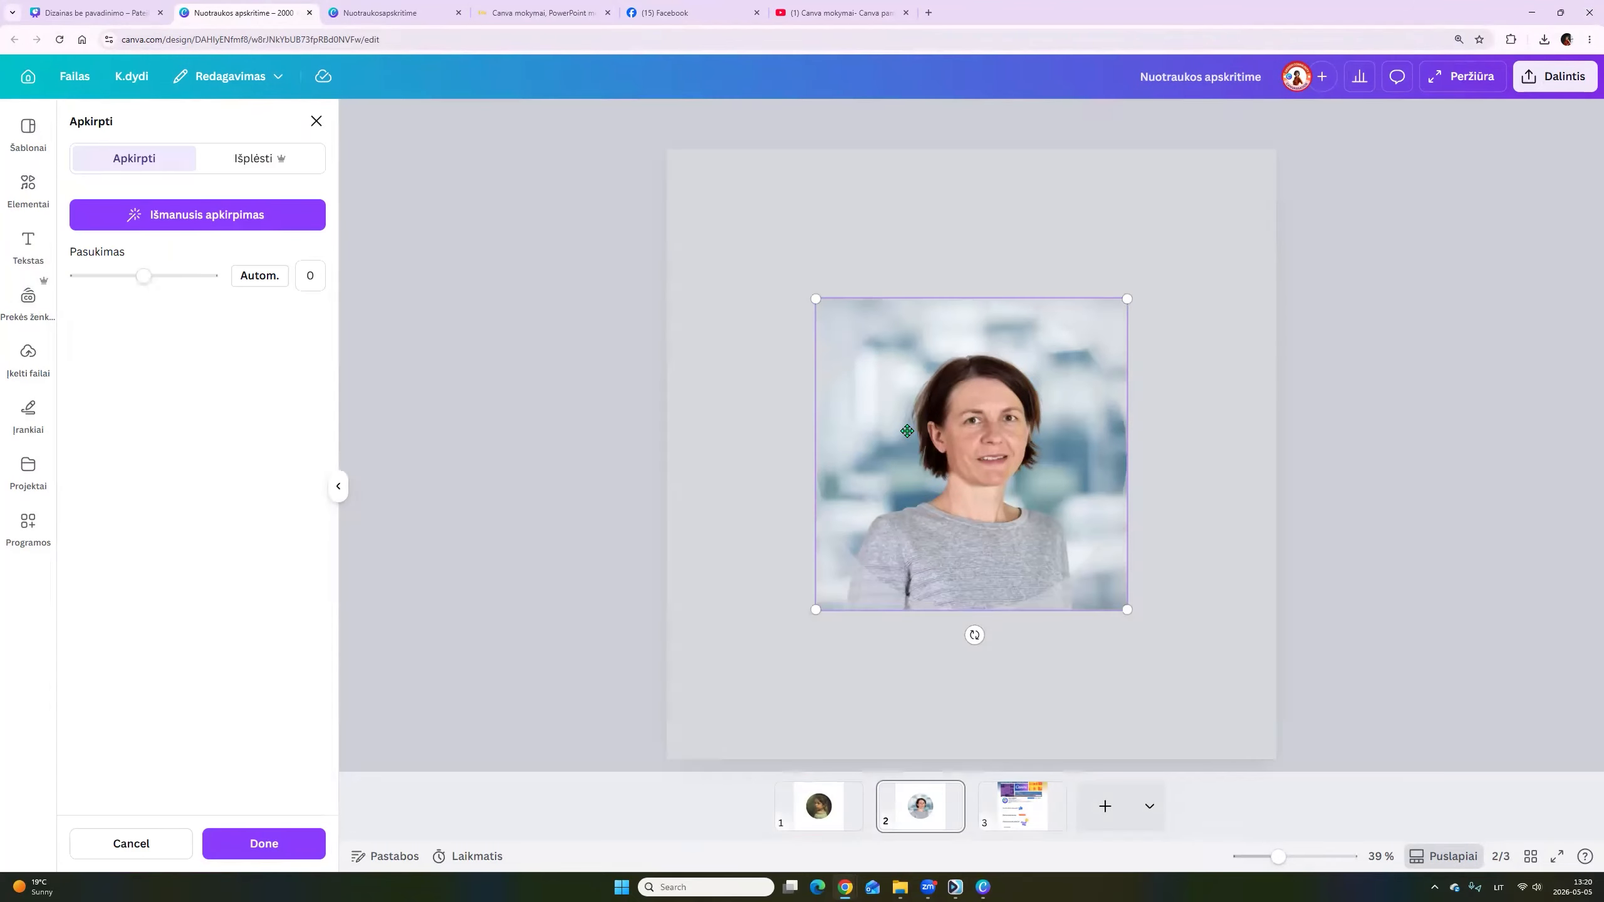
pyautogui.moveTo(815, 299); pyautogui.dragTo(737, 220)
pyautogui.moveTo(977, 419); pyautogui.dragTo(1024, 468)
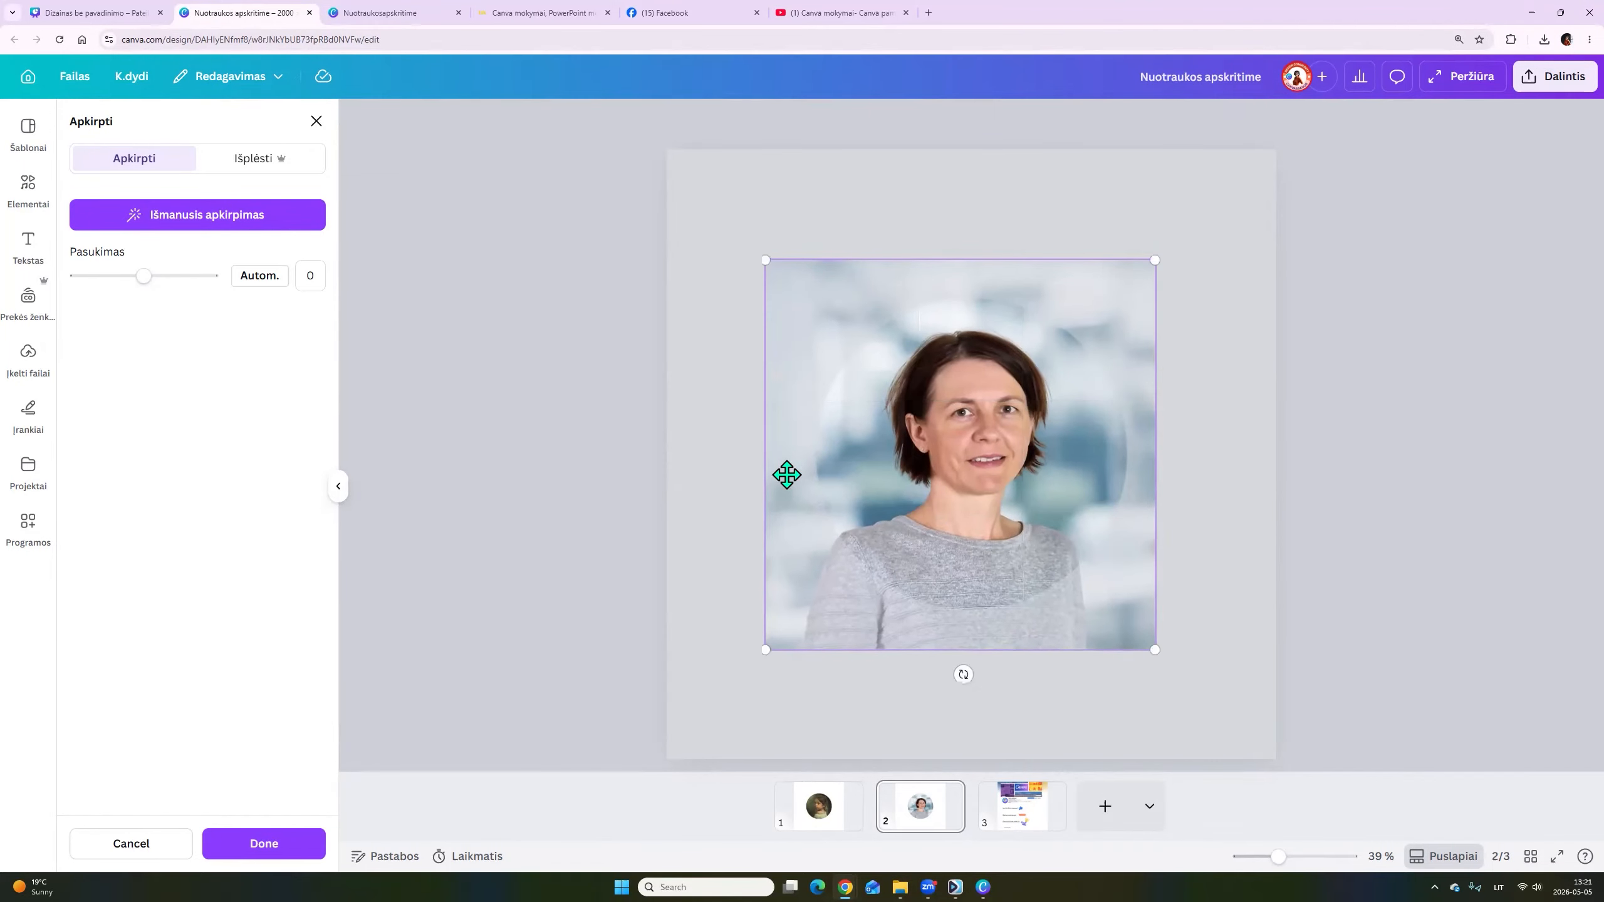
pyautogui.click(726, 483)
pyautogui.click(725, 467)
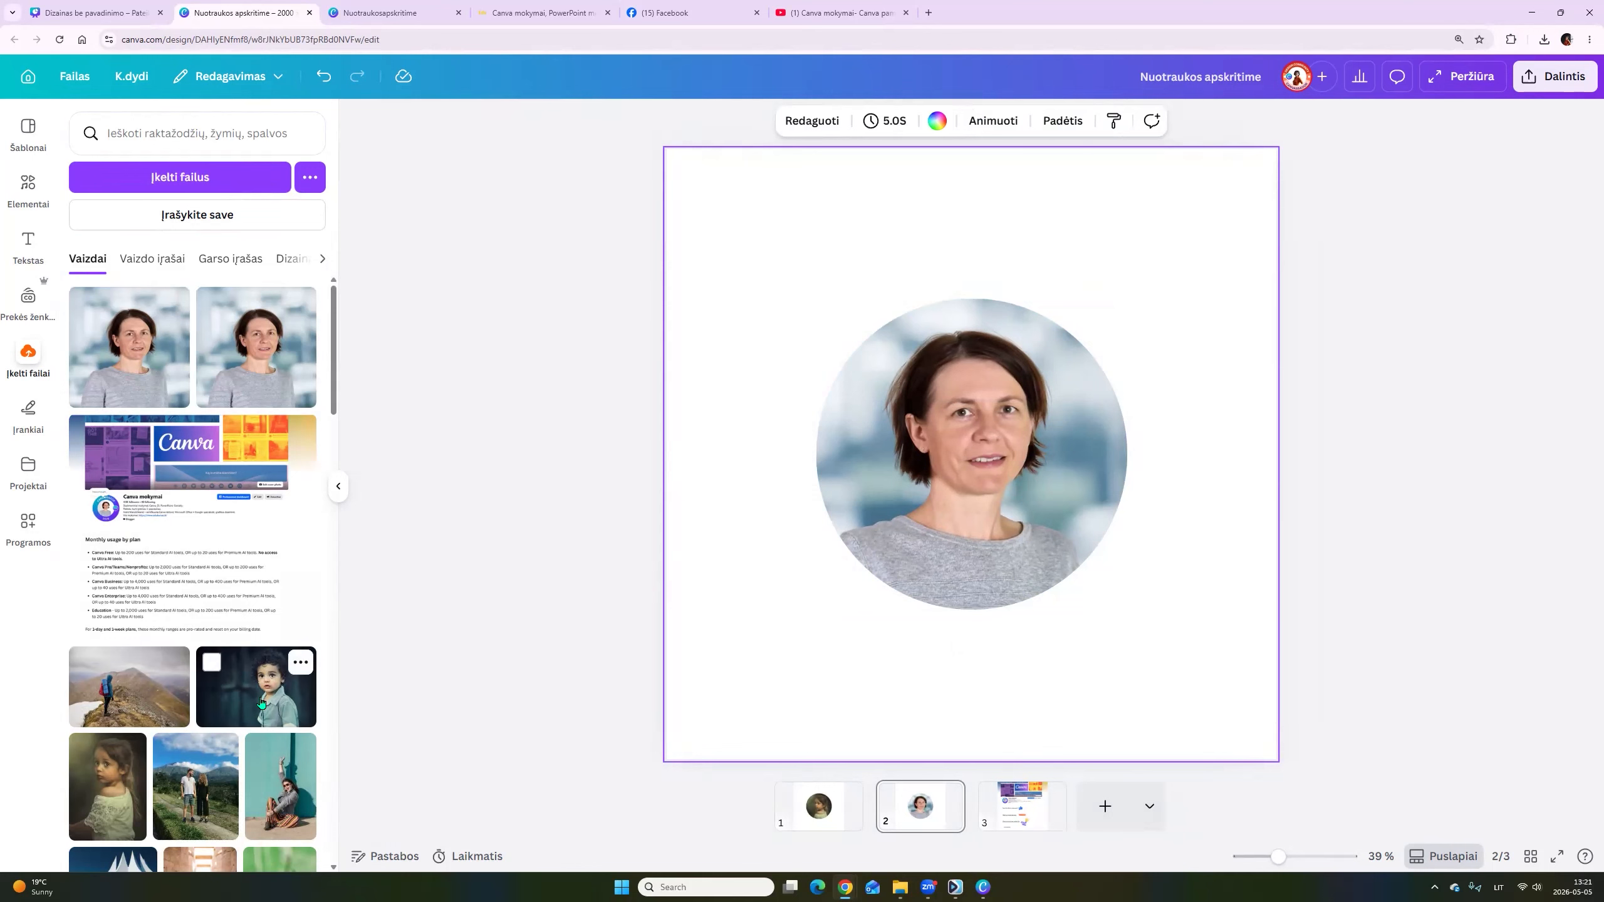
# Replace the portrait in the circular frame with the uploaded photo of the couple in front of mountains.
pyautogui.scroll(-4, 151, 750)
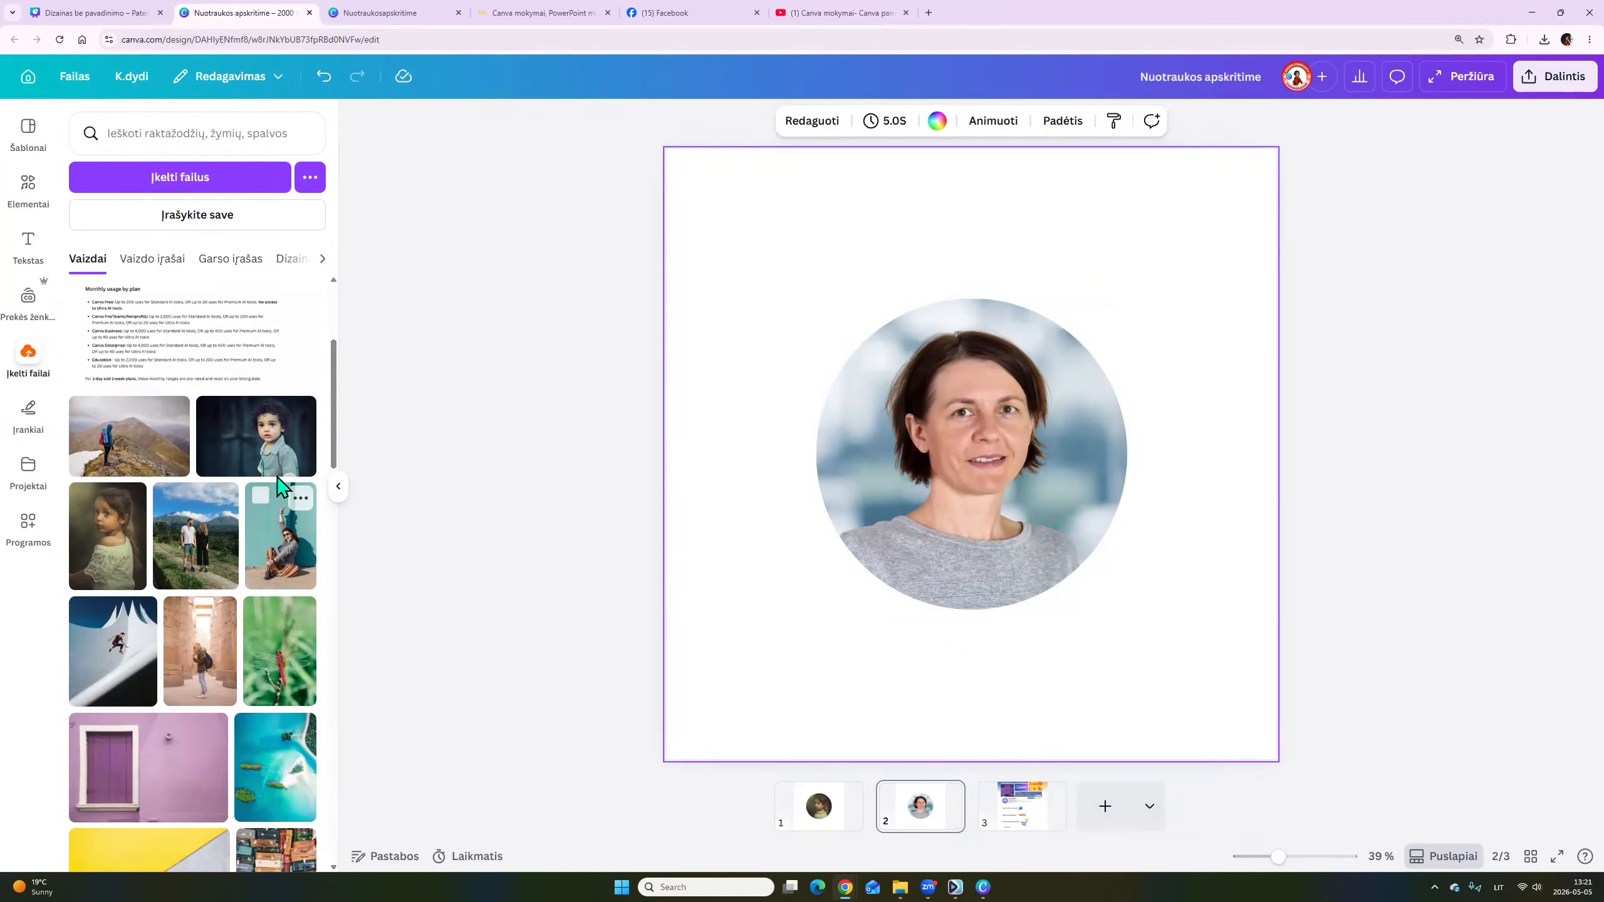
pyautogui.scroll(-3, 276, 522)
pyautogui.scroll(2, 278, 534)
pyautogui.scroll(-1, 278, 534)
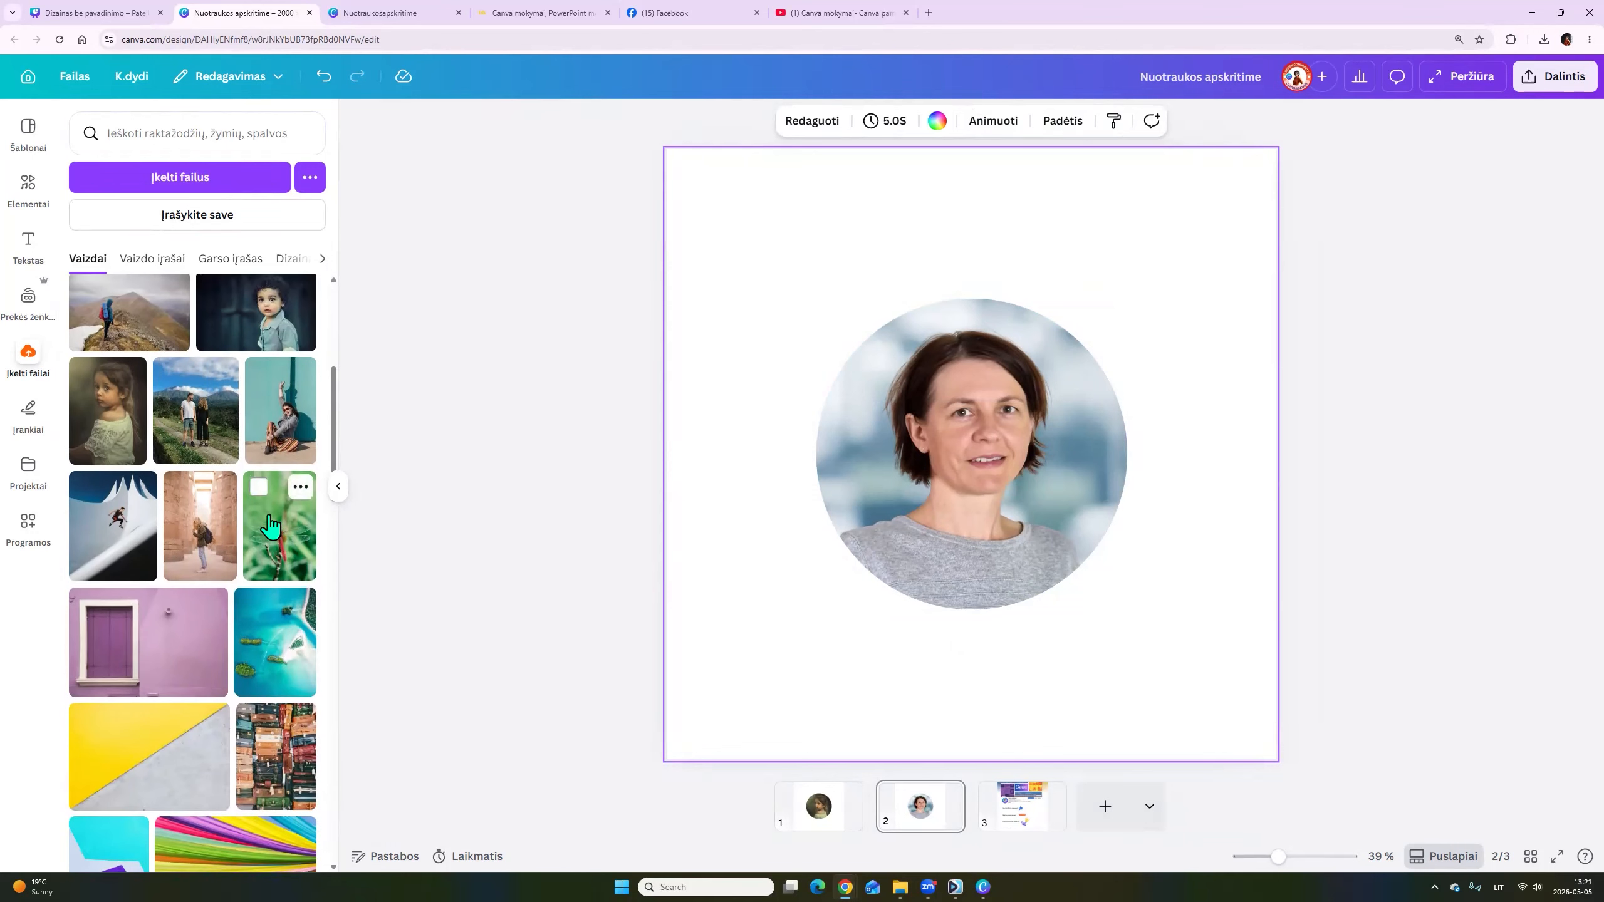
pyautogui.moveTo(189, 417); pyautogui.dragTo(926, 412)
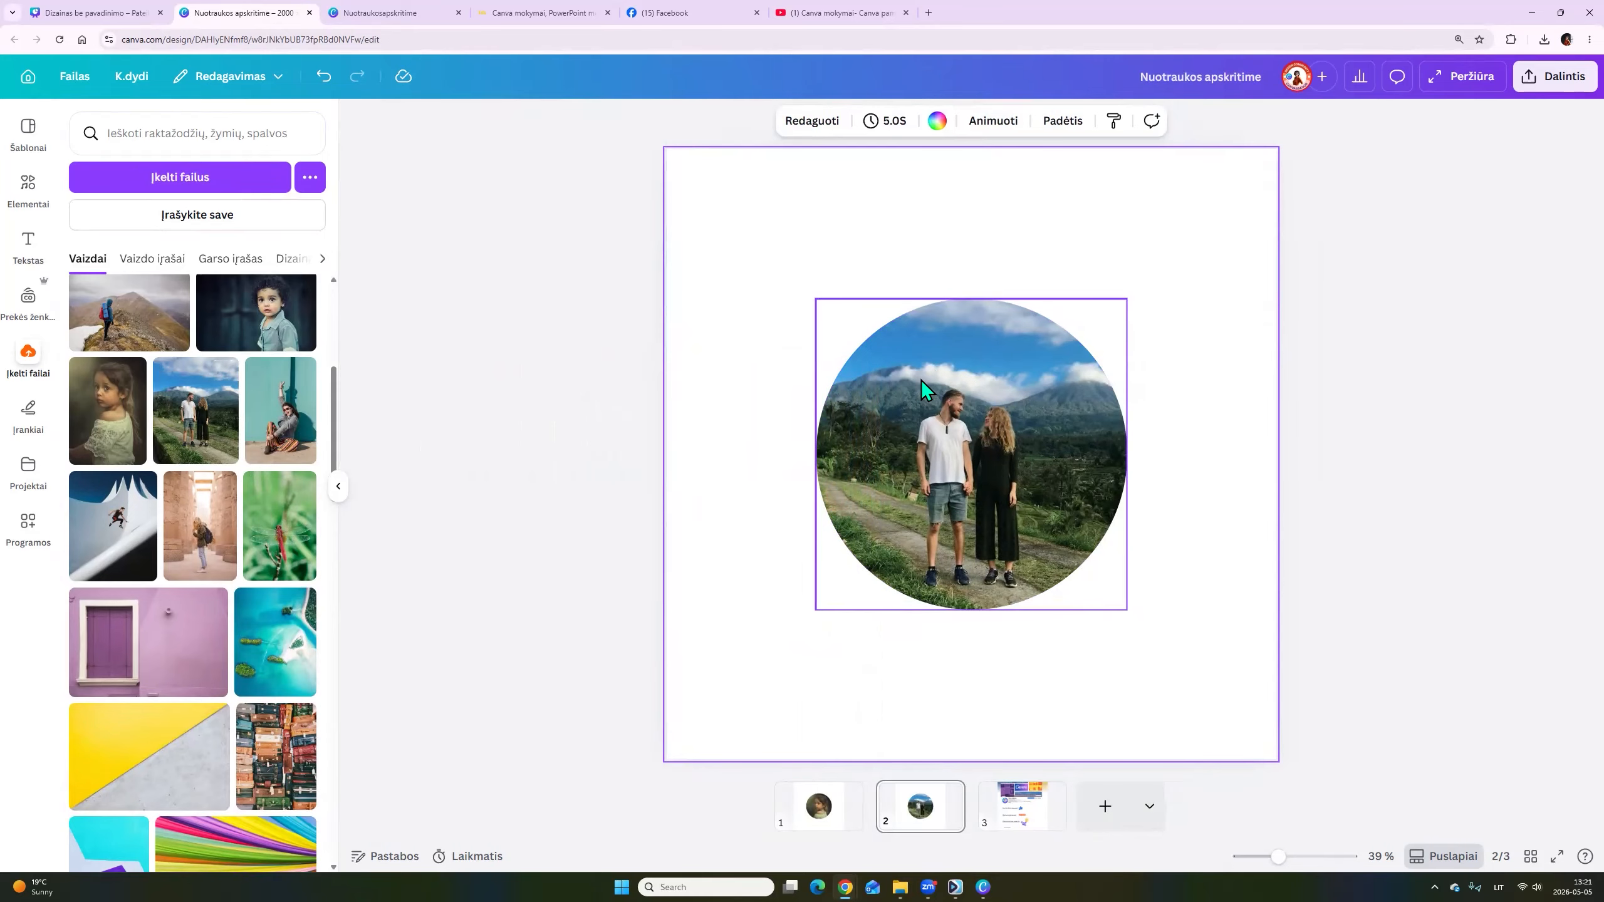
# Enlarge the couple photo inside the circular frame, centre both people in the circle and apply the crop.
pyautogui.doubleClick(948, 425)
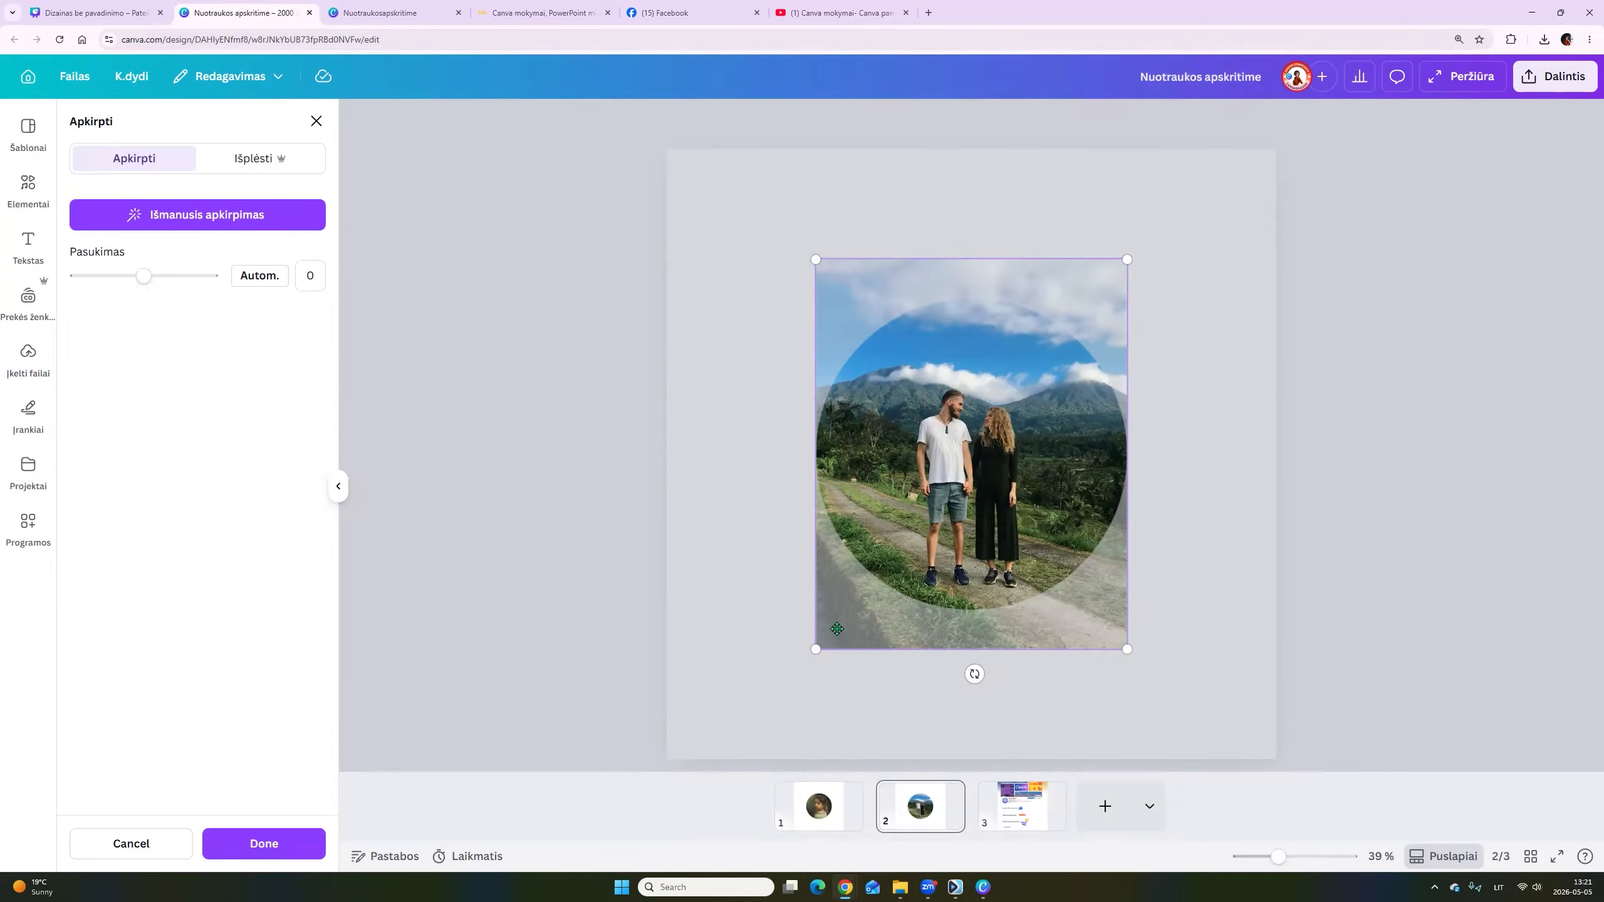
pyautogui.moveTo(815, 646); pyautogui.dragTo(641, 869)
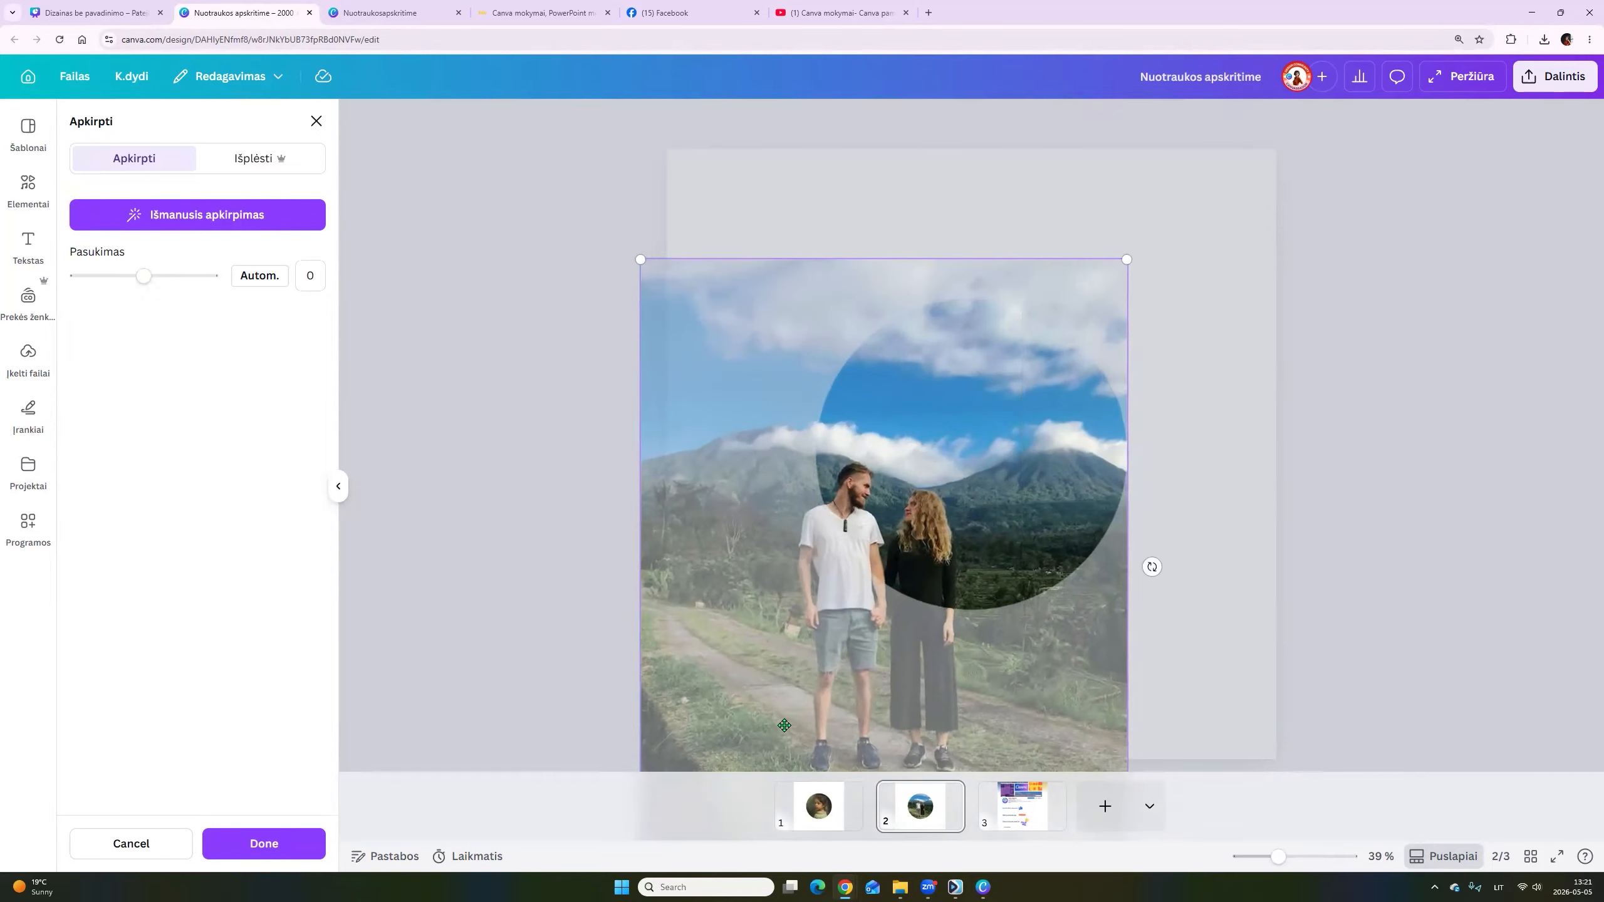
pyautogui.moveTo(814, 305); pyautogui.dragTo(921, 232)
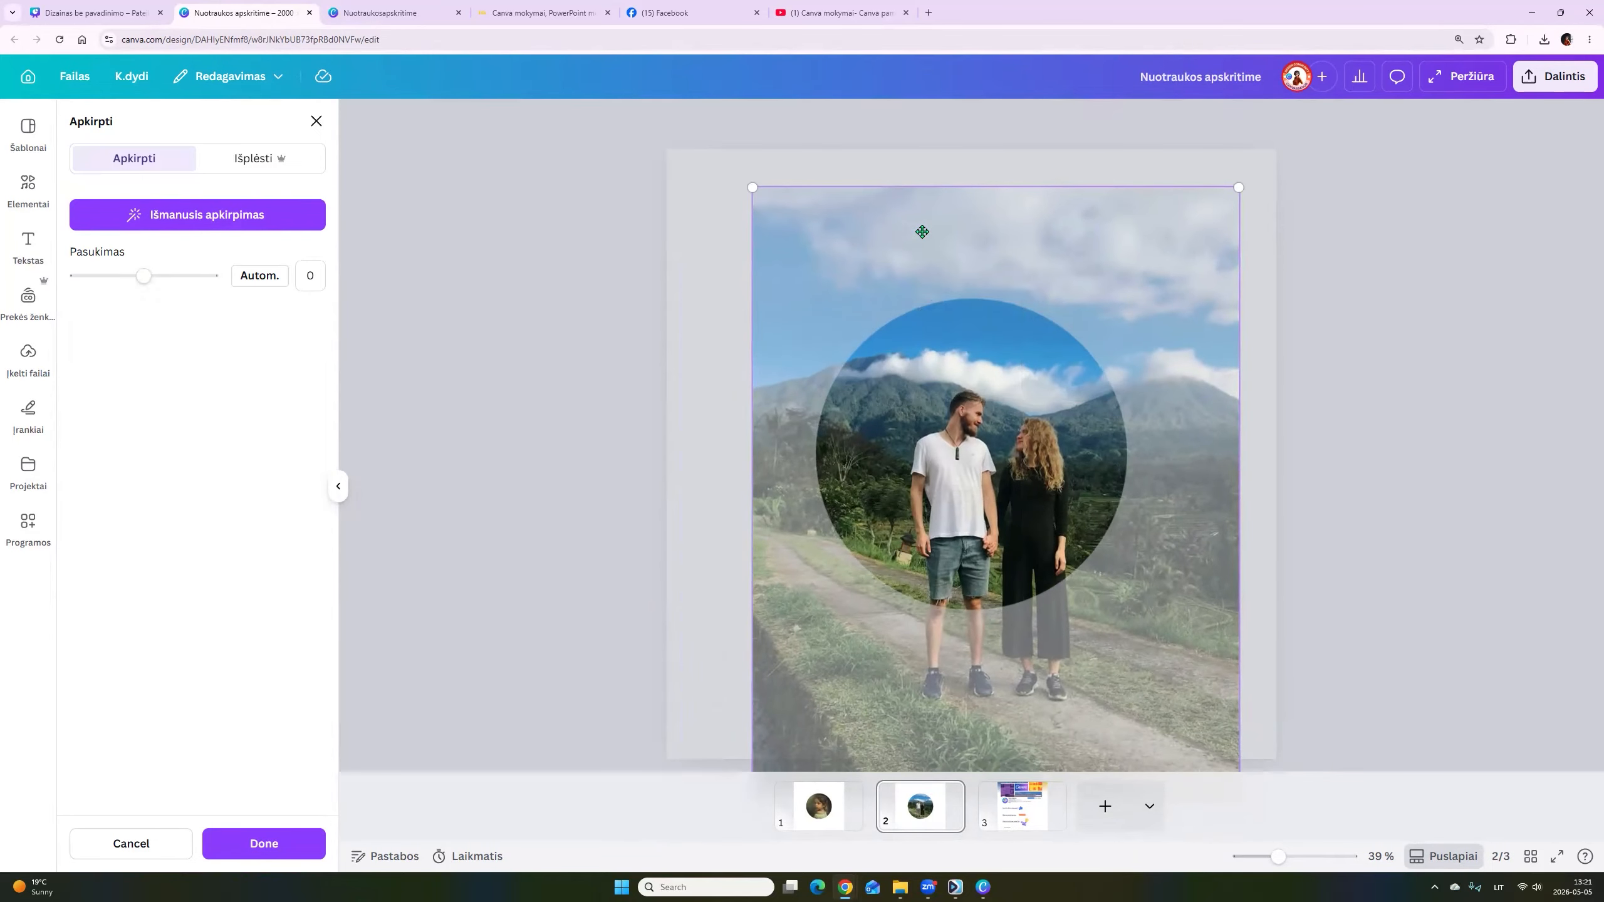
pyautogui.moveTo(755, 191); pyautogui.dragTo(646, 132)
pyautogui.moveTo(900, 389)
pyautogui.mouseDown()
pyautogui.moveTo(946, 430)
pyautogui.moveTo(880, 411)
pyautogui.mouseUp()
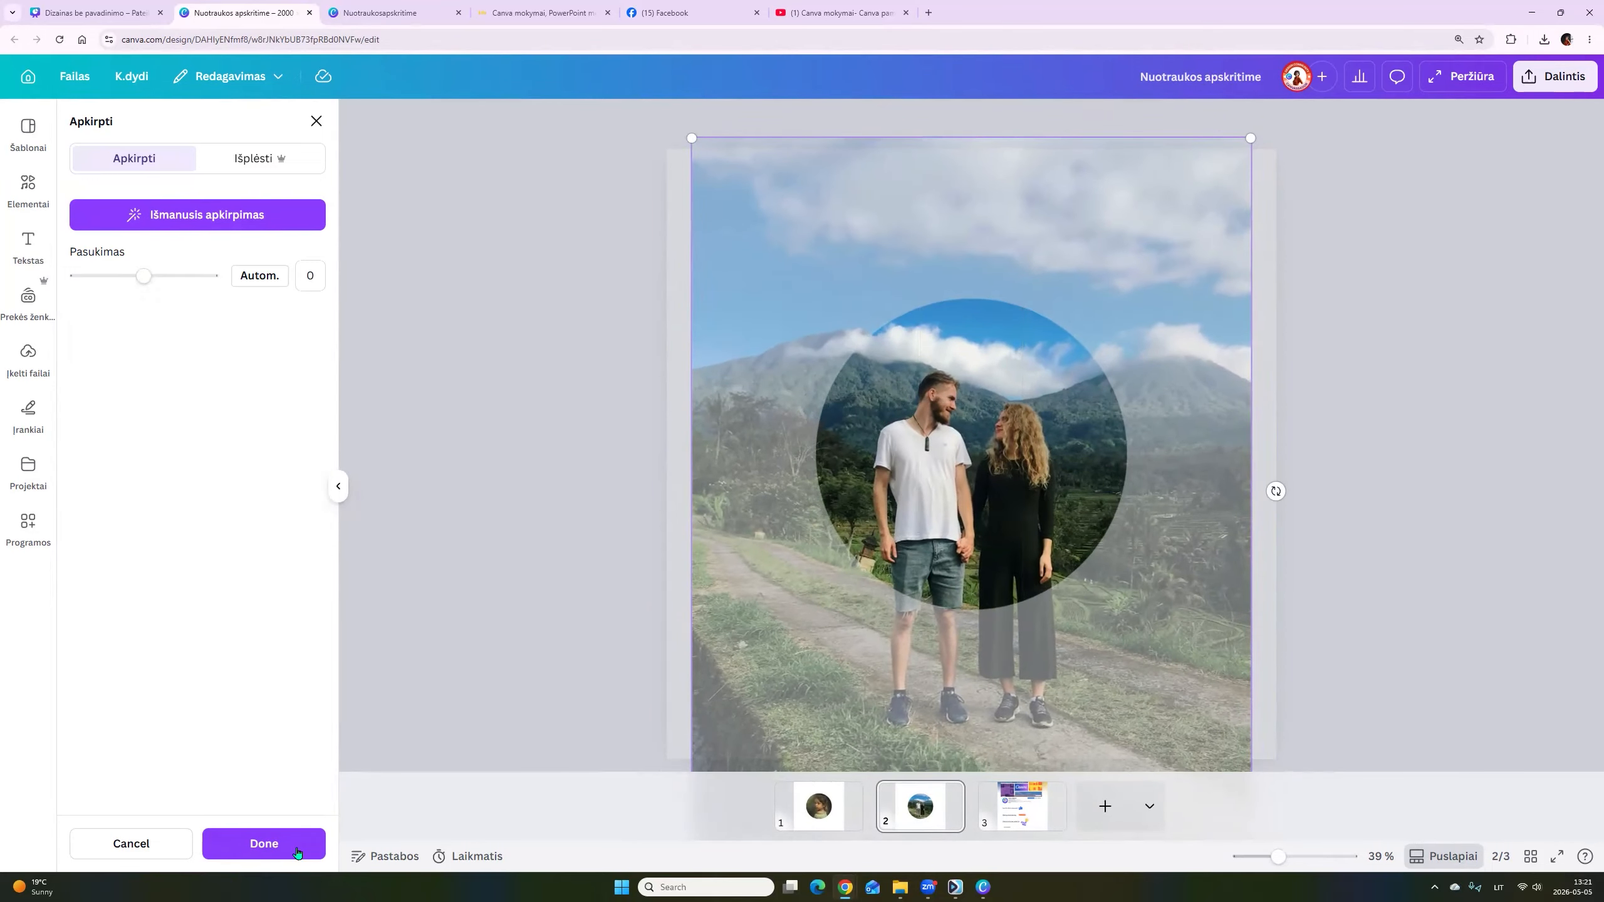
pyautogui.click(250, 844)
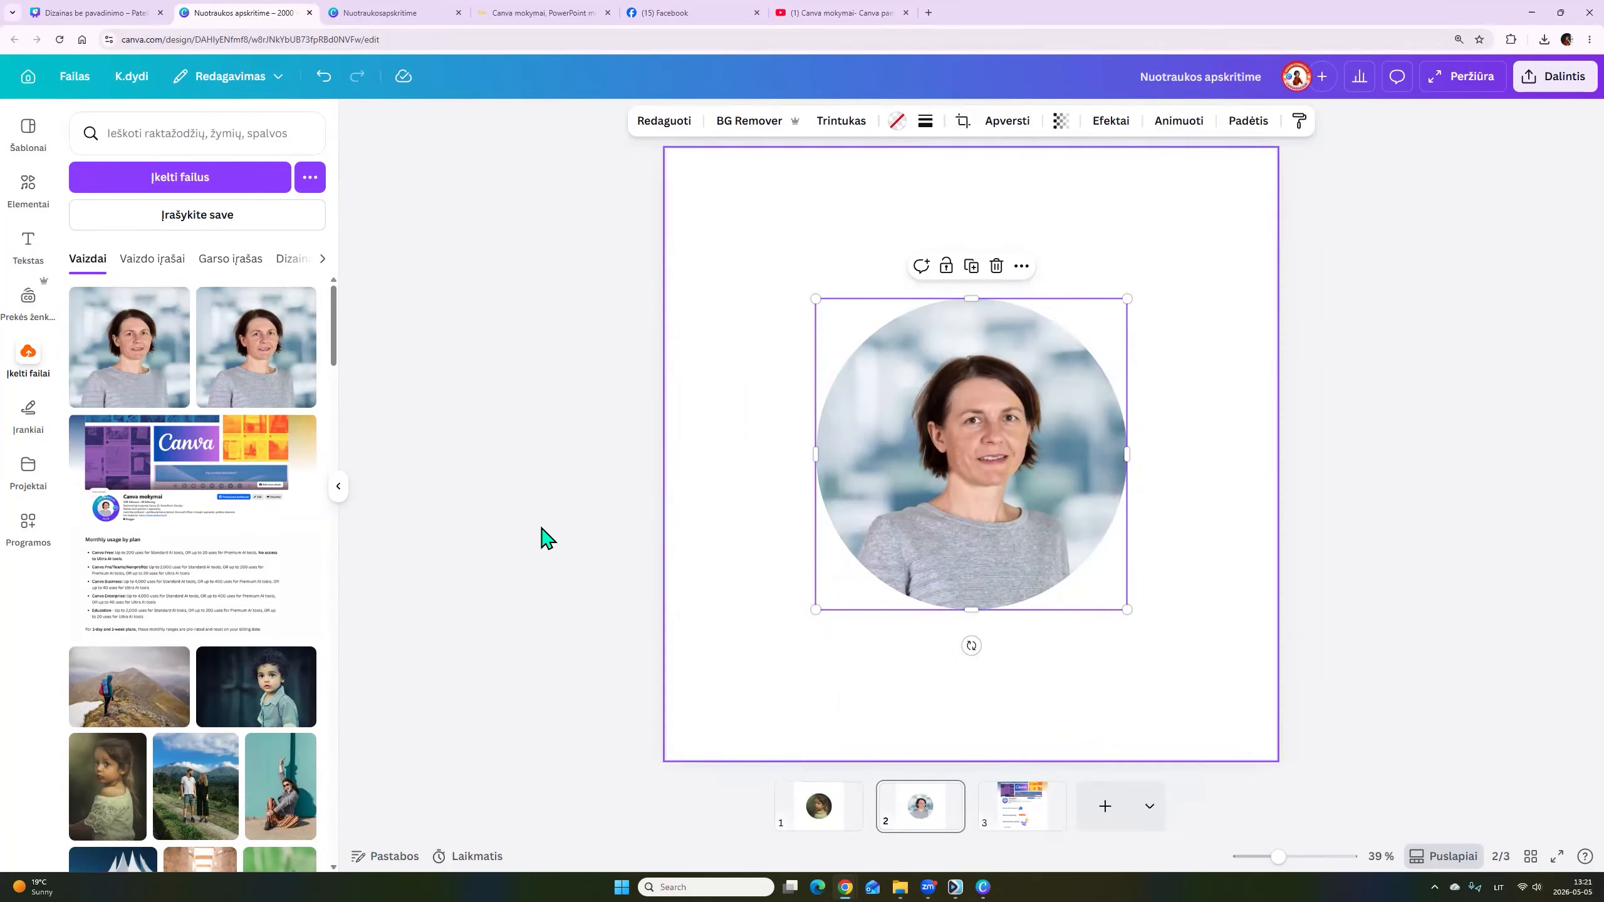
# Download only the current page, page 2 with the circular portrait, as a PNG file.
pyautogui.click(696, 572)
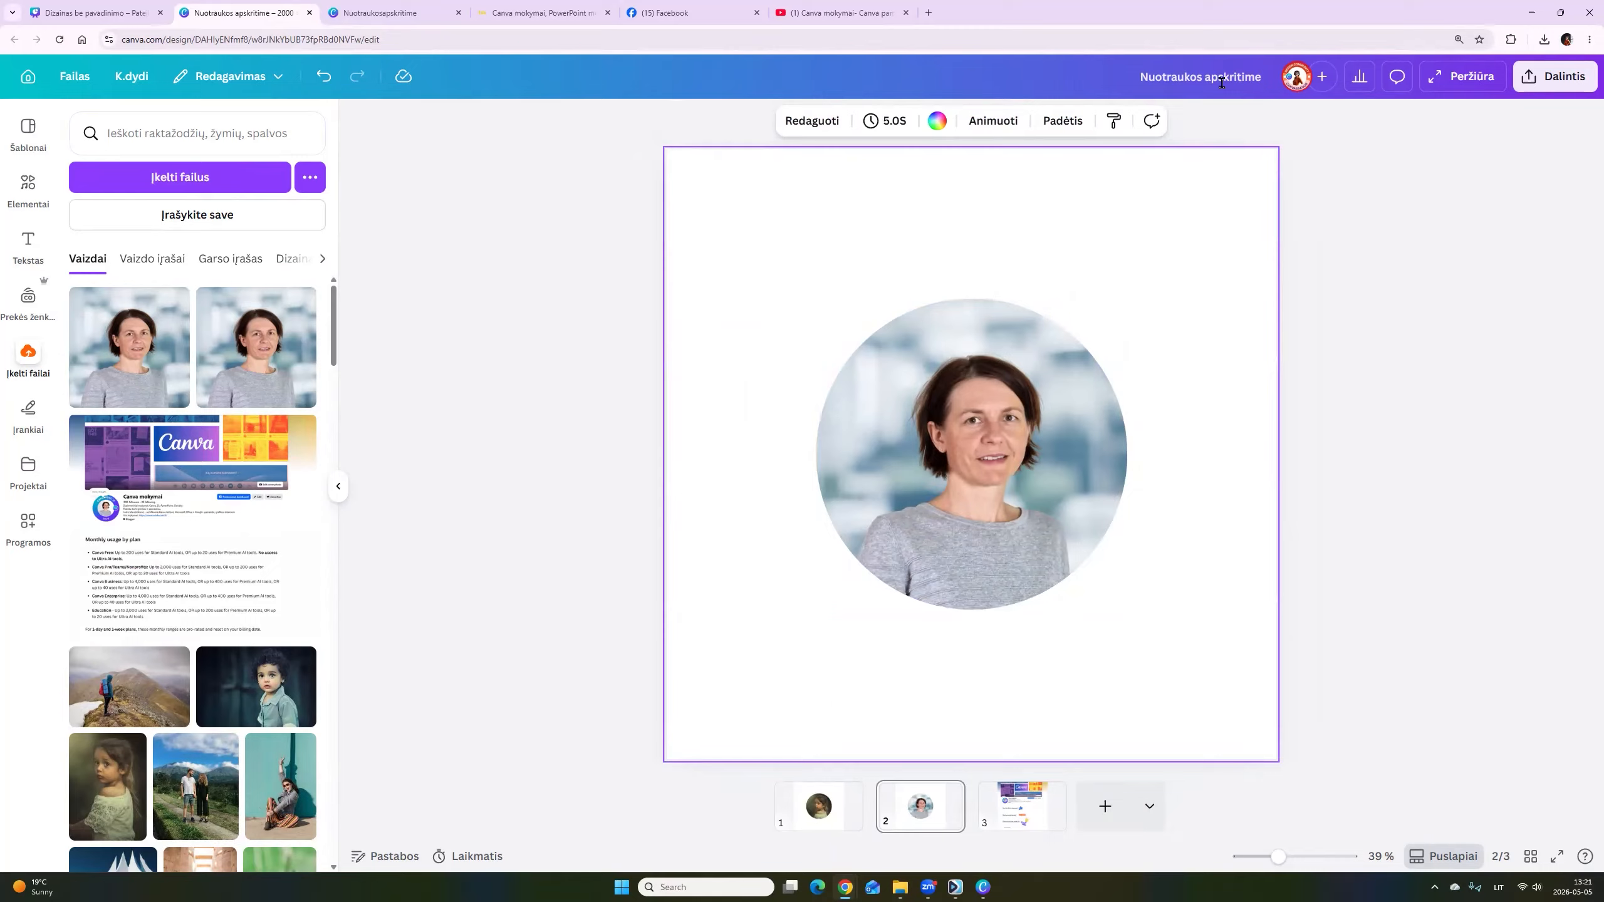
pyautogui.click(1177, 78)
pyautogui.click(1554, 84)
pyautogui.click(1320, 444)
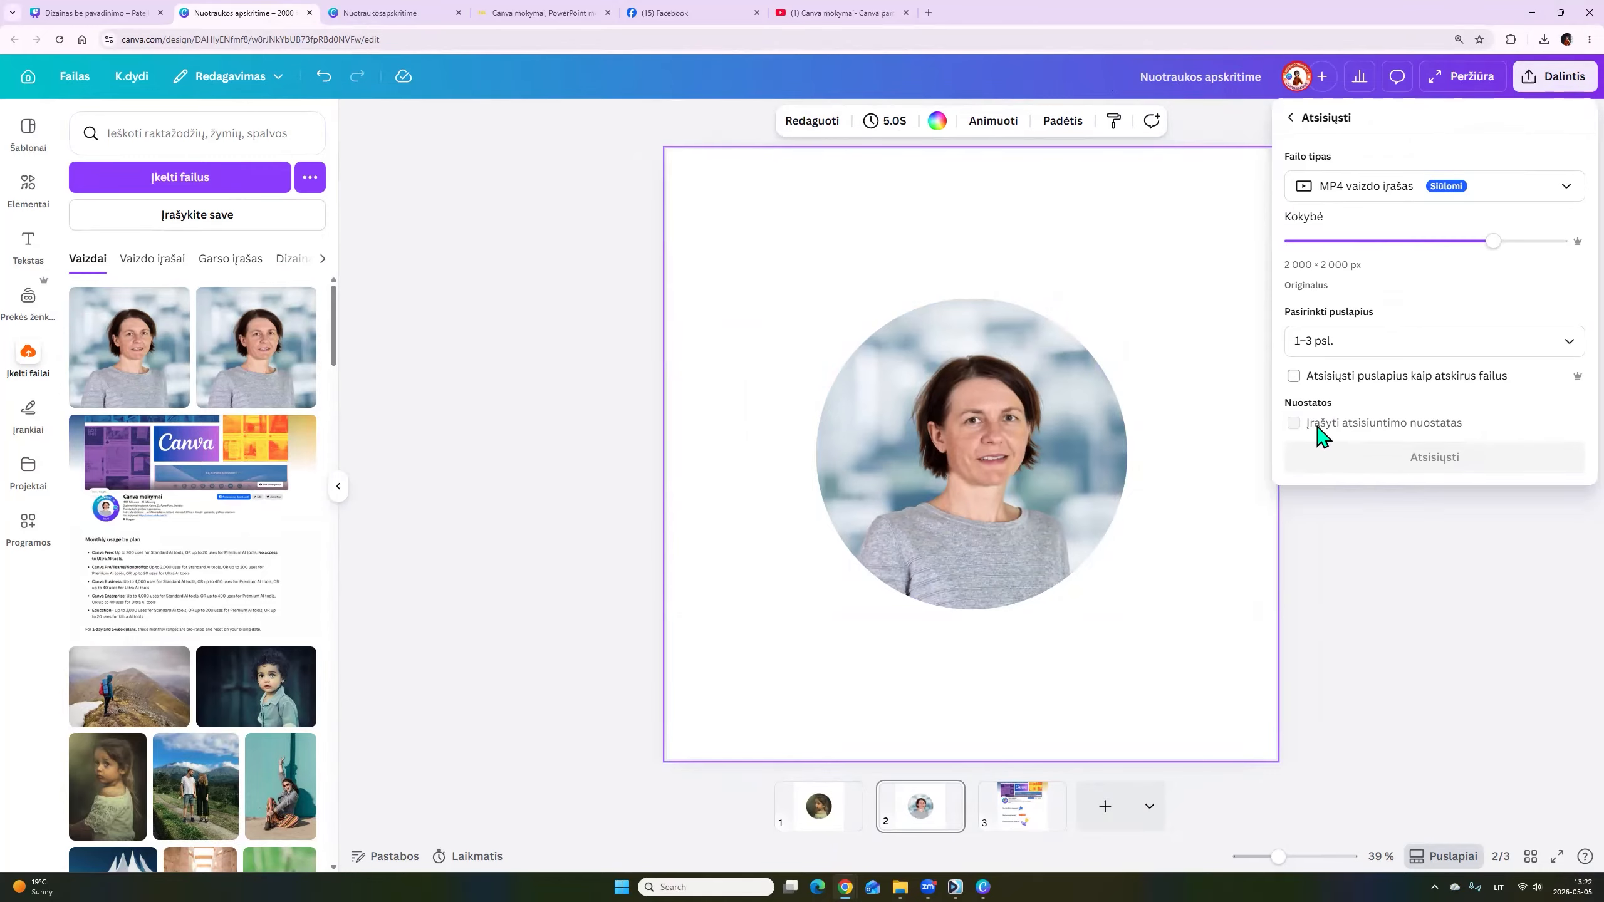
pyautogui.click(1442, 201)
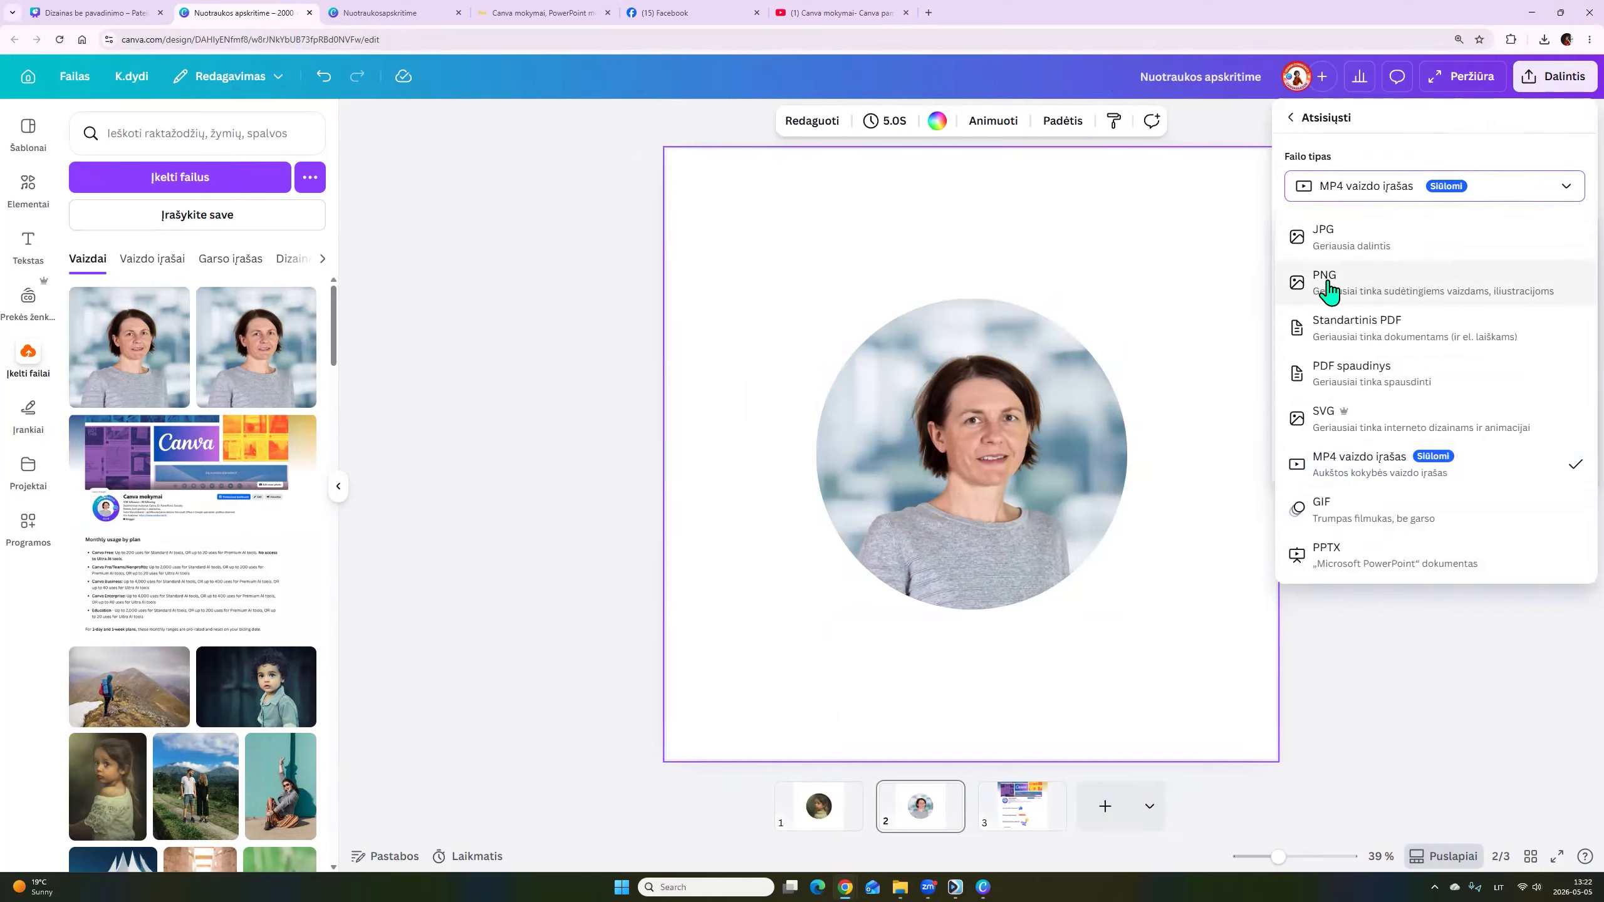
pyautogui.click(1303, 286)
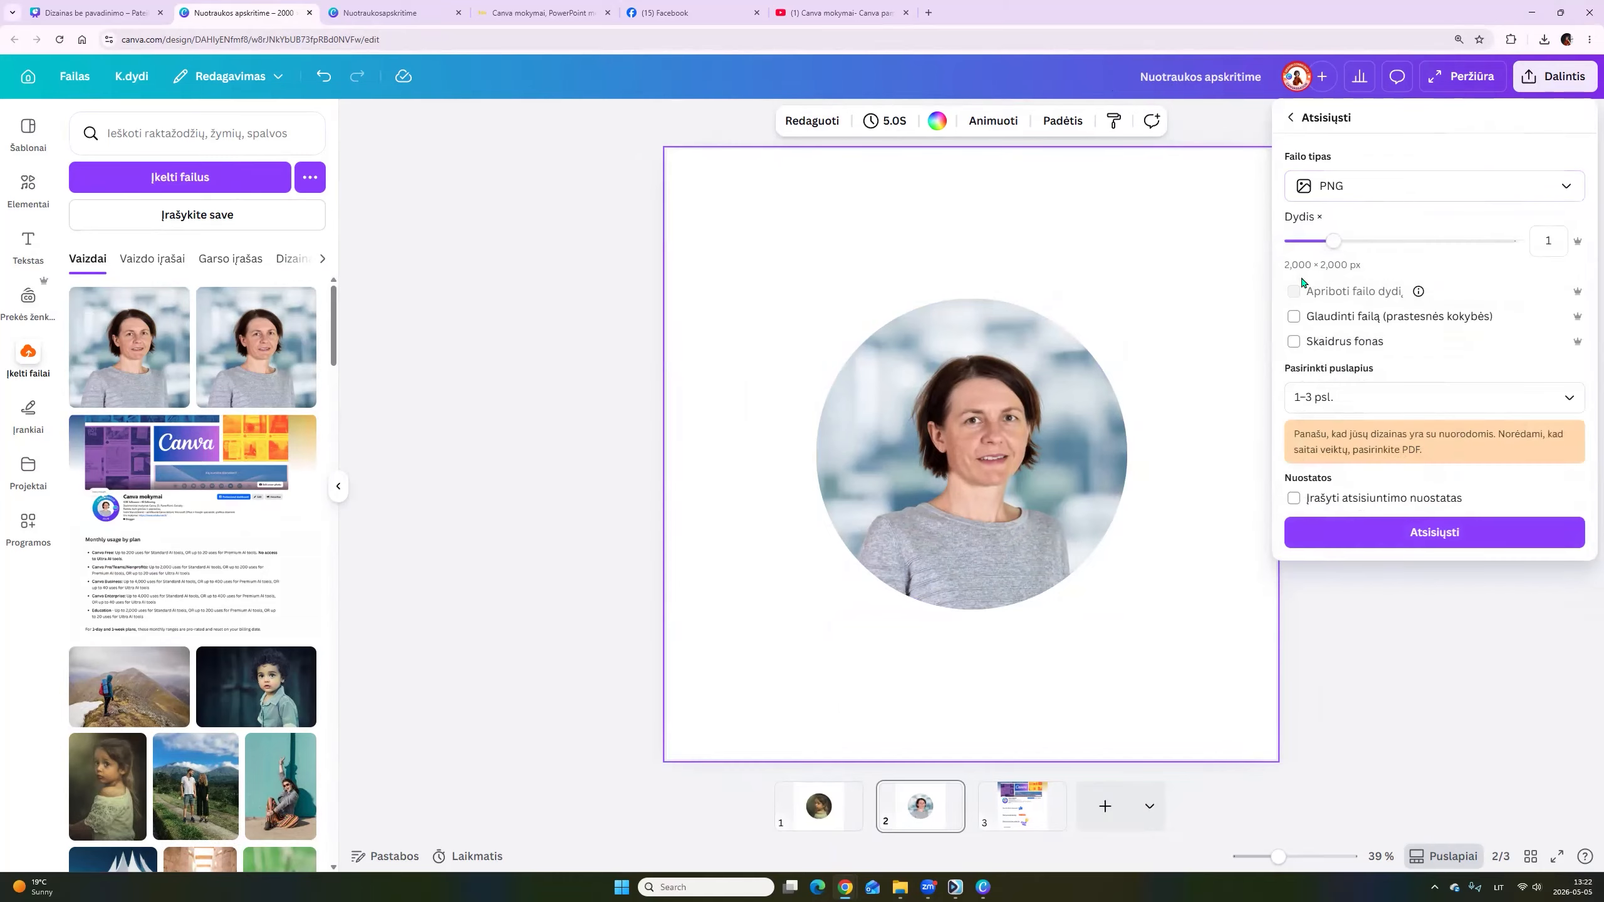
pyautogui.click(1345, 396)
pyautogui.click(1348, 477)
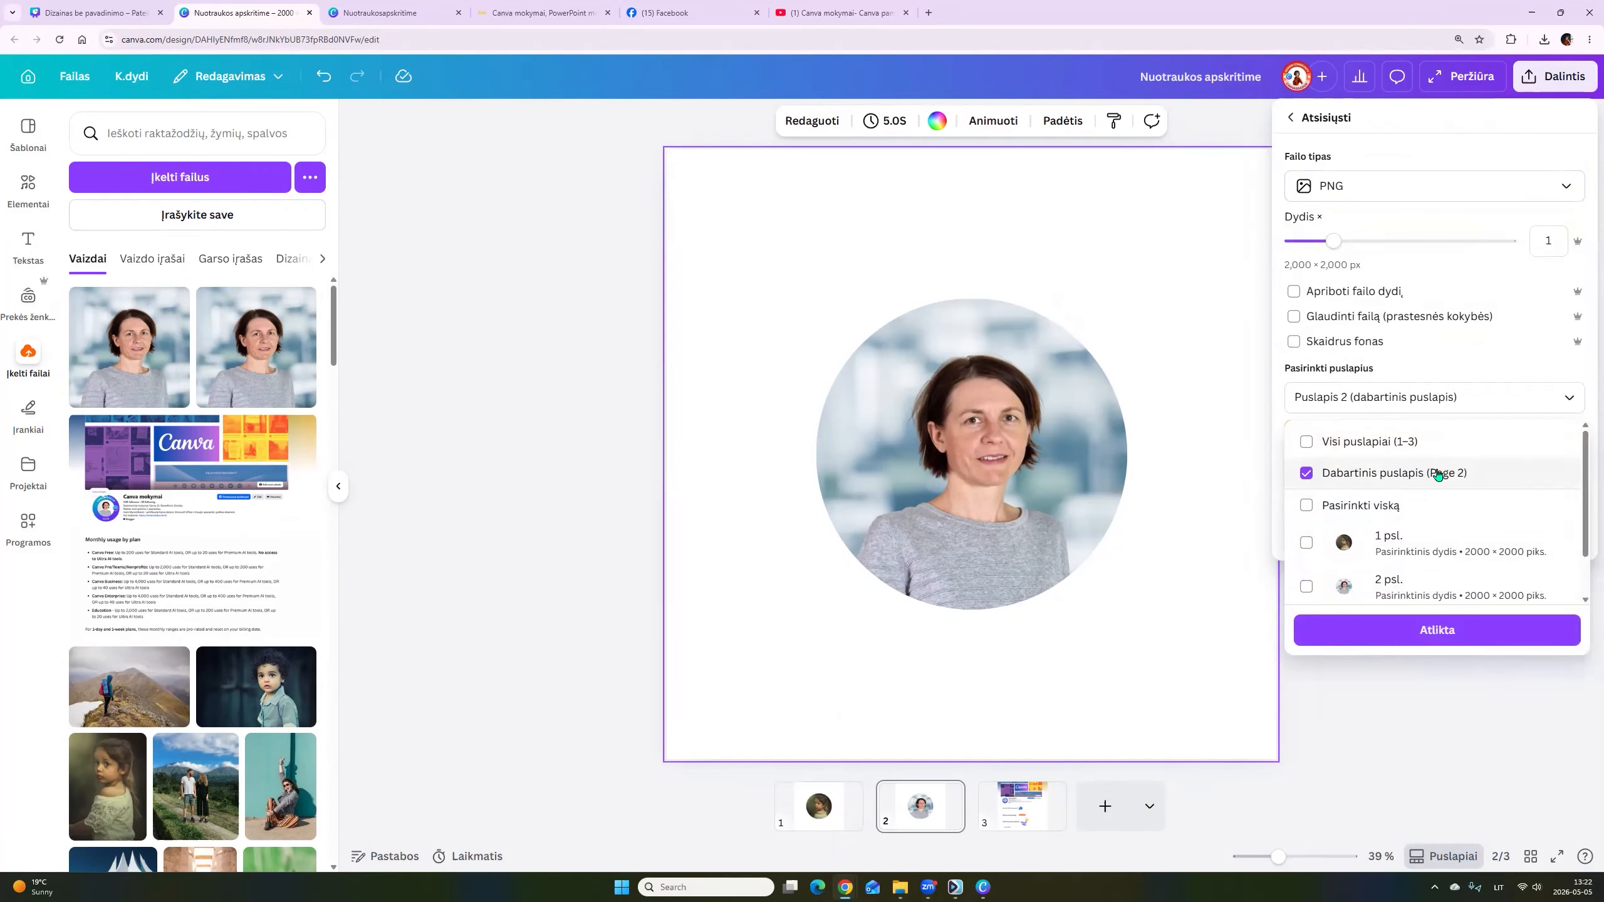
pyautogui.click(1389, 633)
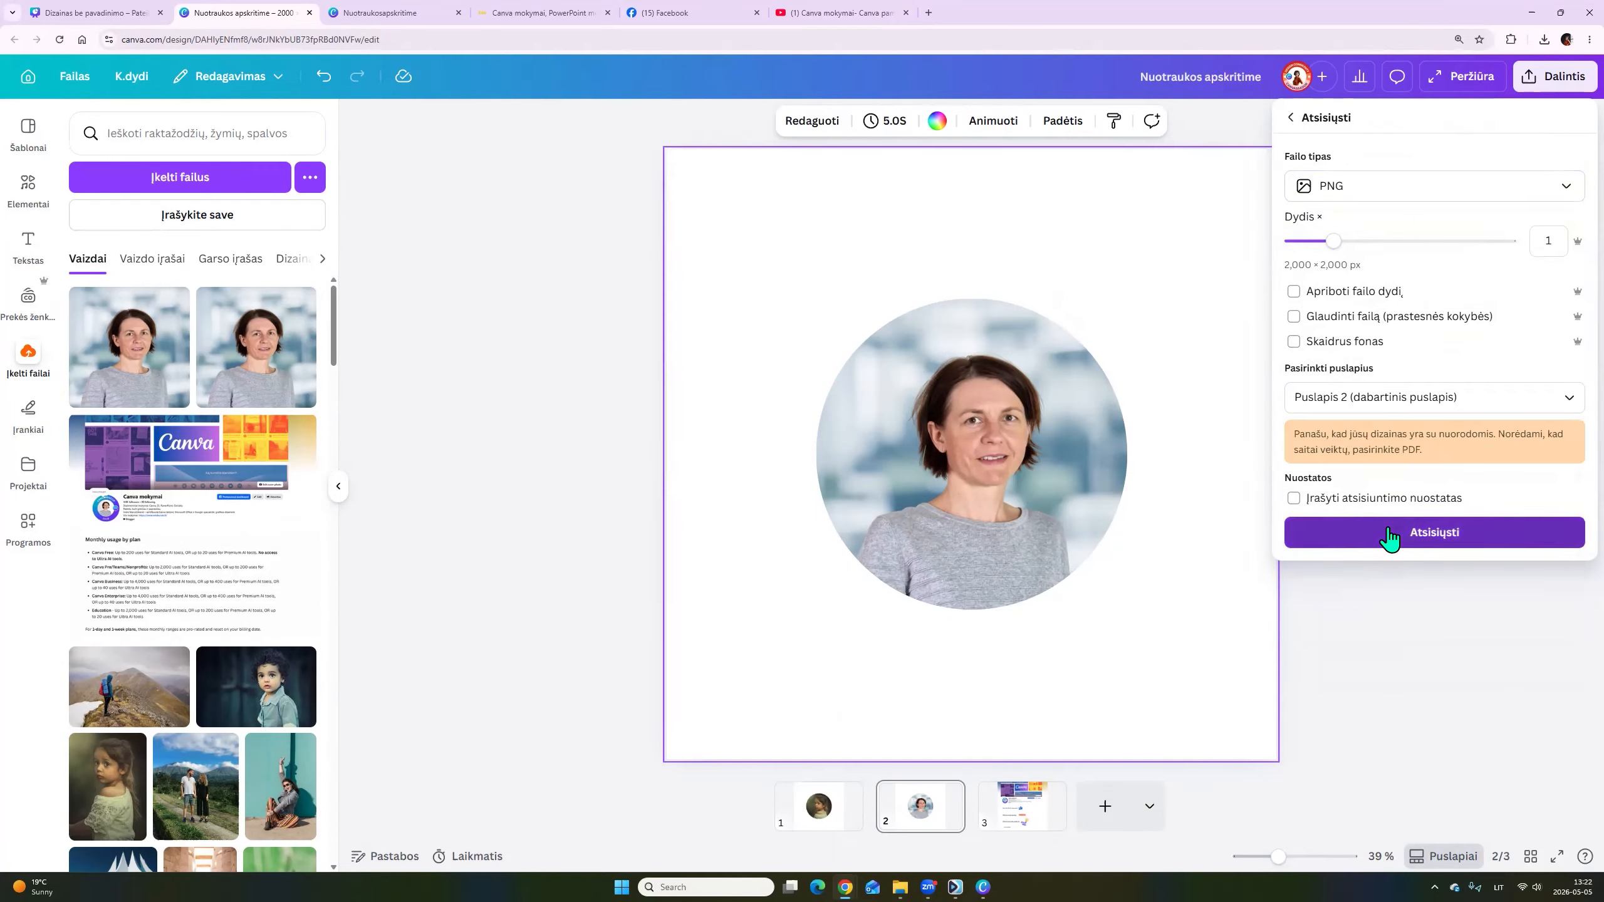
pyautogui.click(1389, 536)
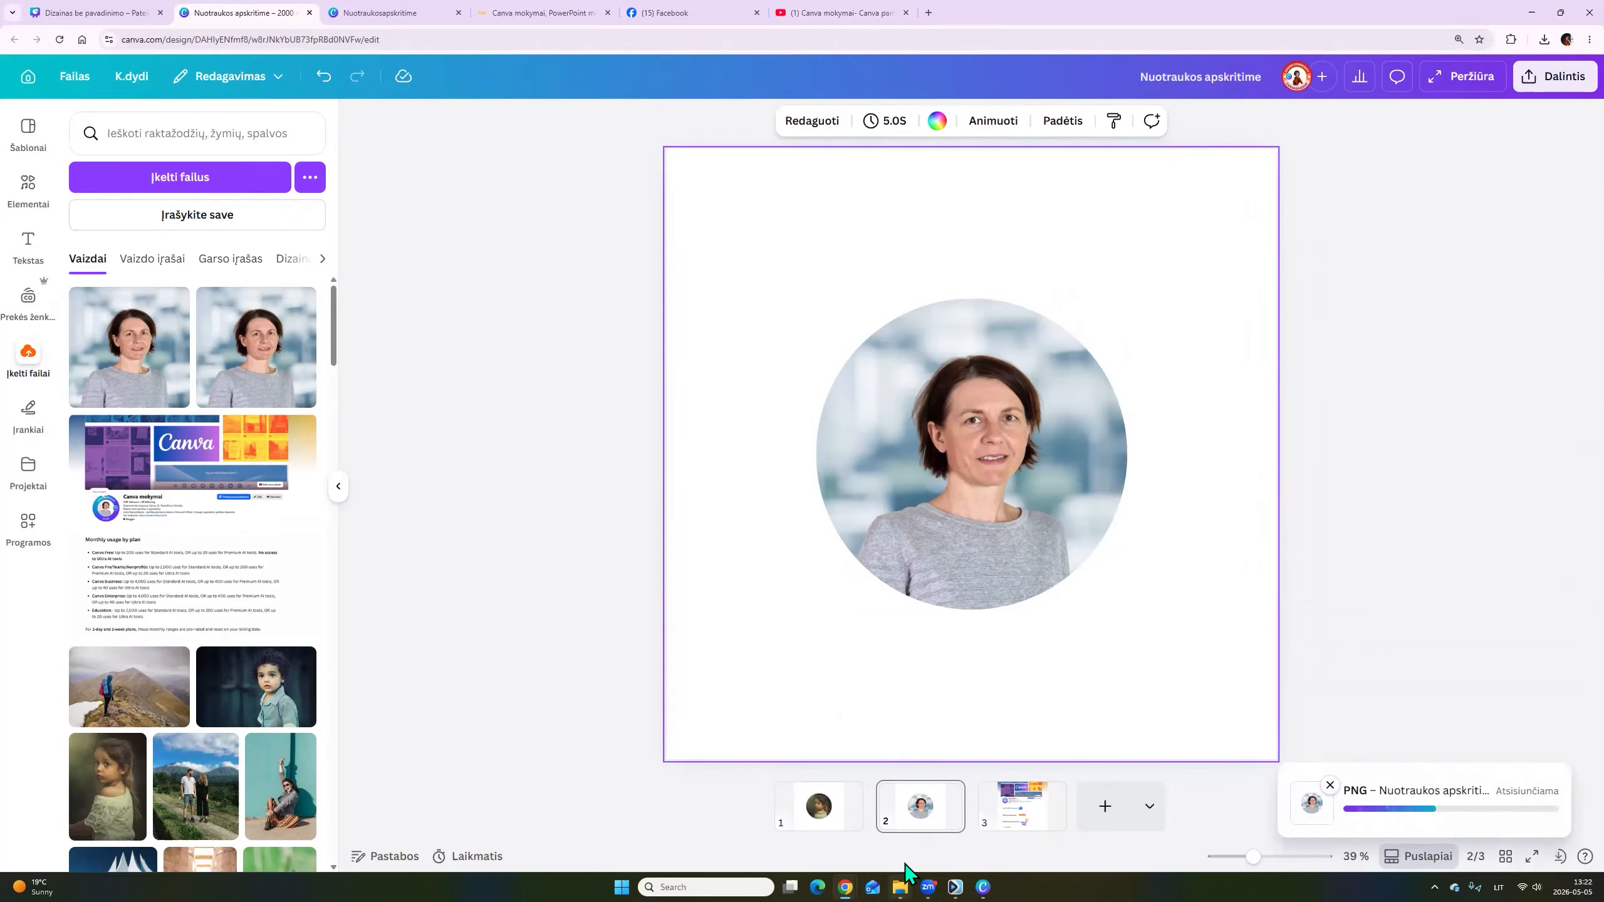
# Check the Downloads folder for the exported image and go back to page 2 of the design.
pyautogui.moveTo(901, 885)
pyautogui.click(895, 831)
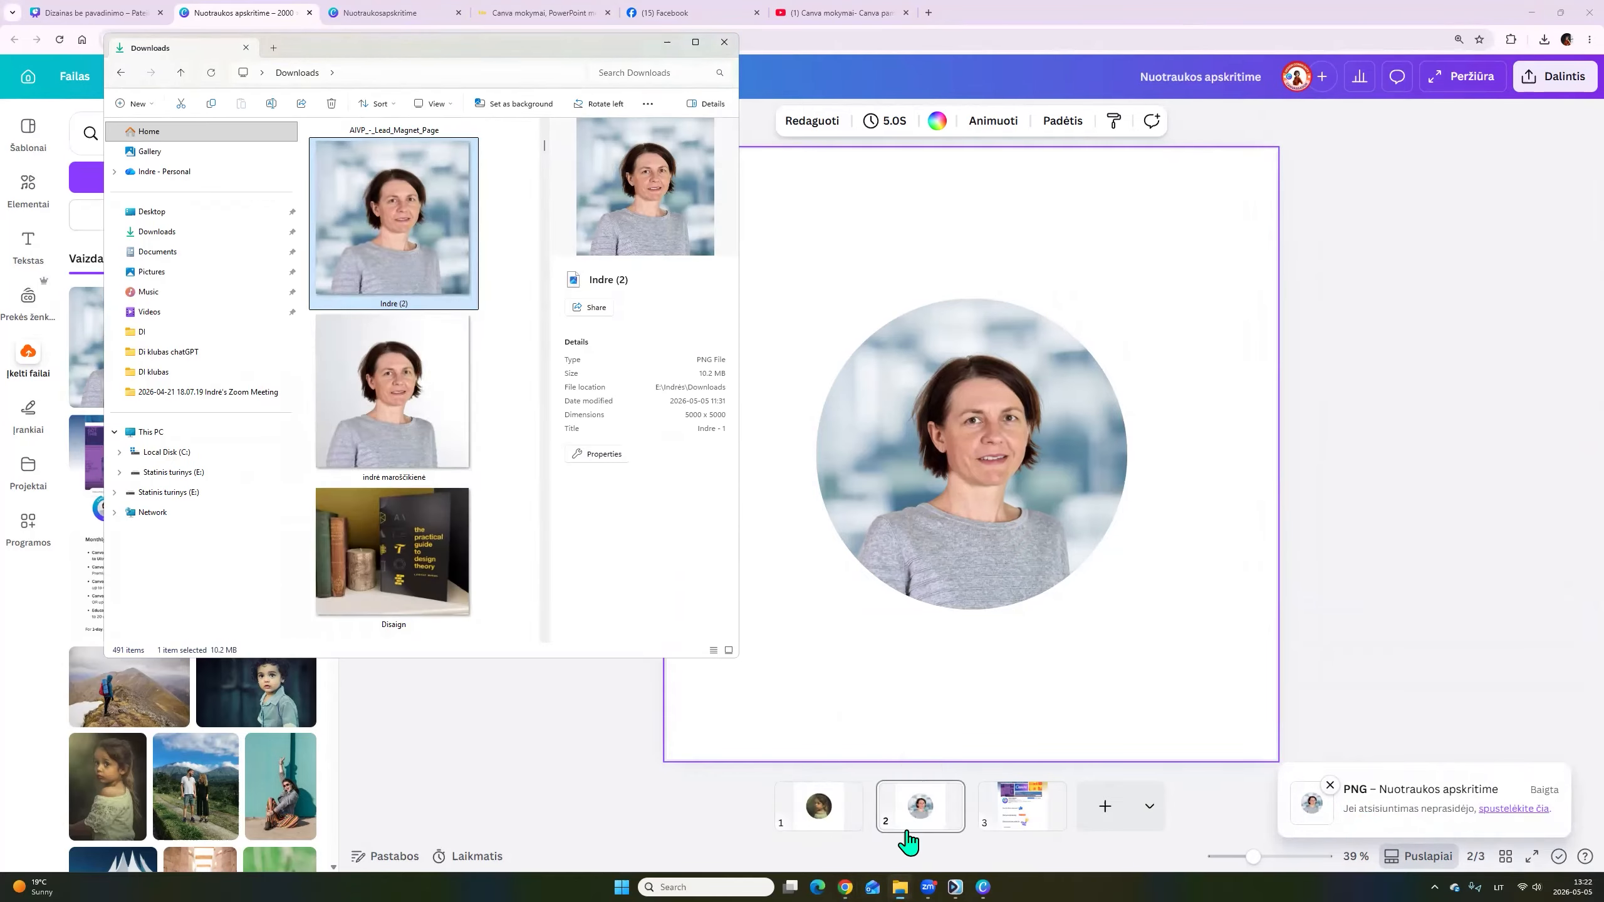
pyautogui.click(937, 820)
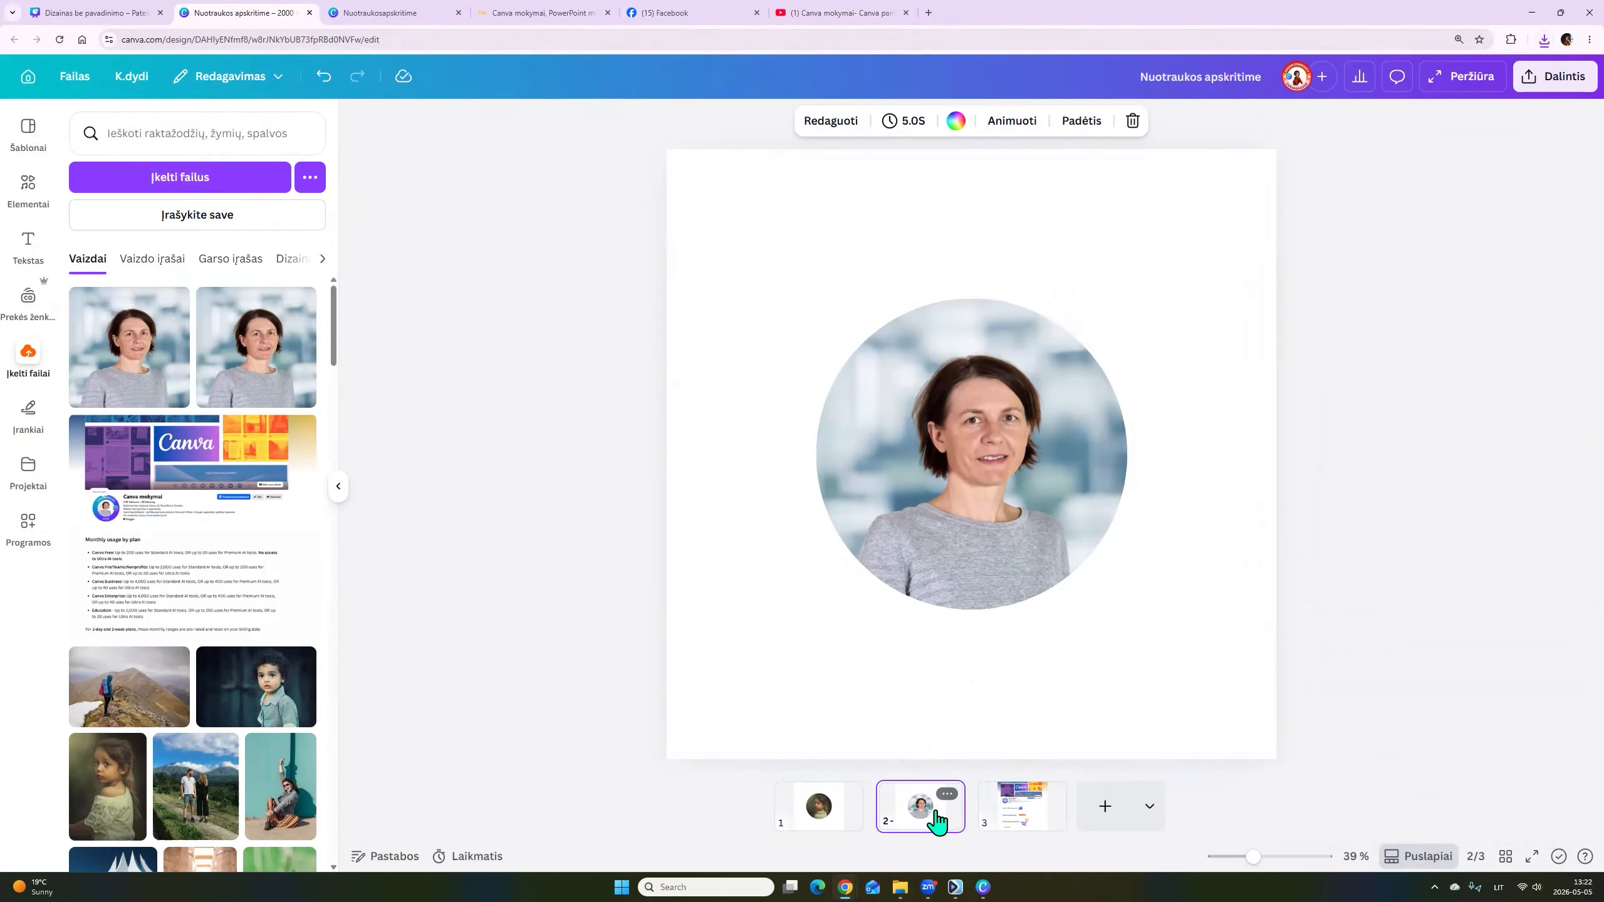
# Go to page 3, open the Facebook link attached to the Canva mokymai cover image, and return to the design.
pyautogui.click(1033, 817)
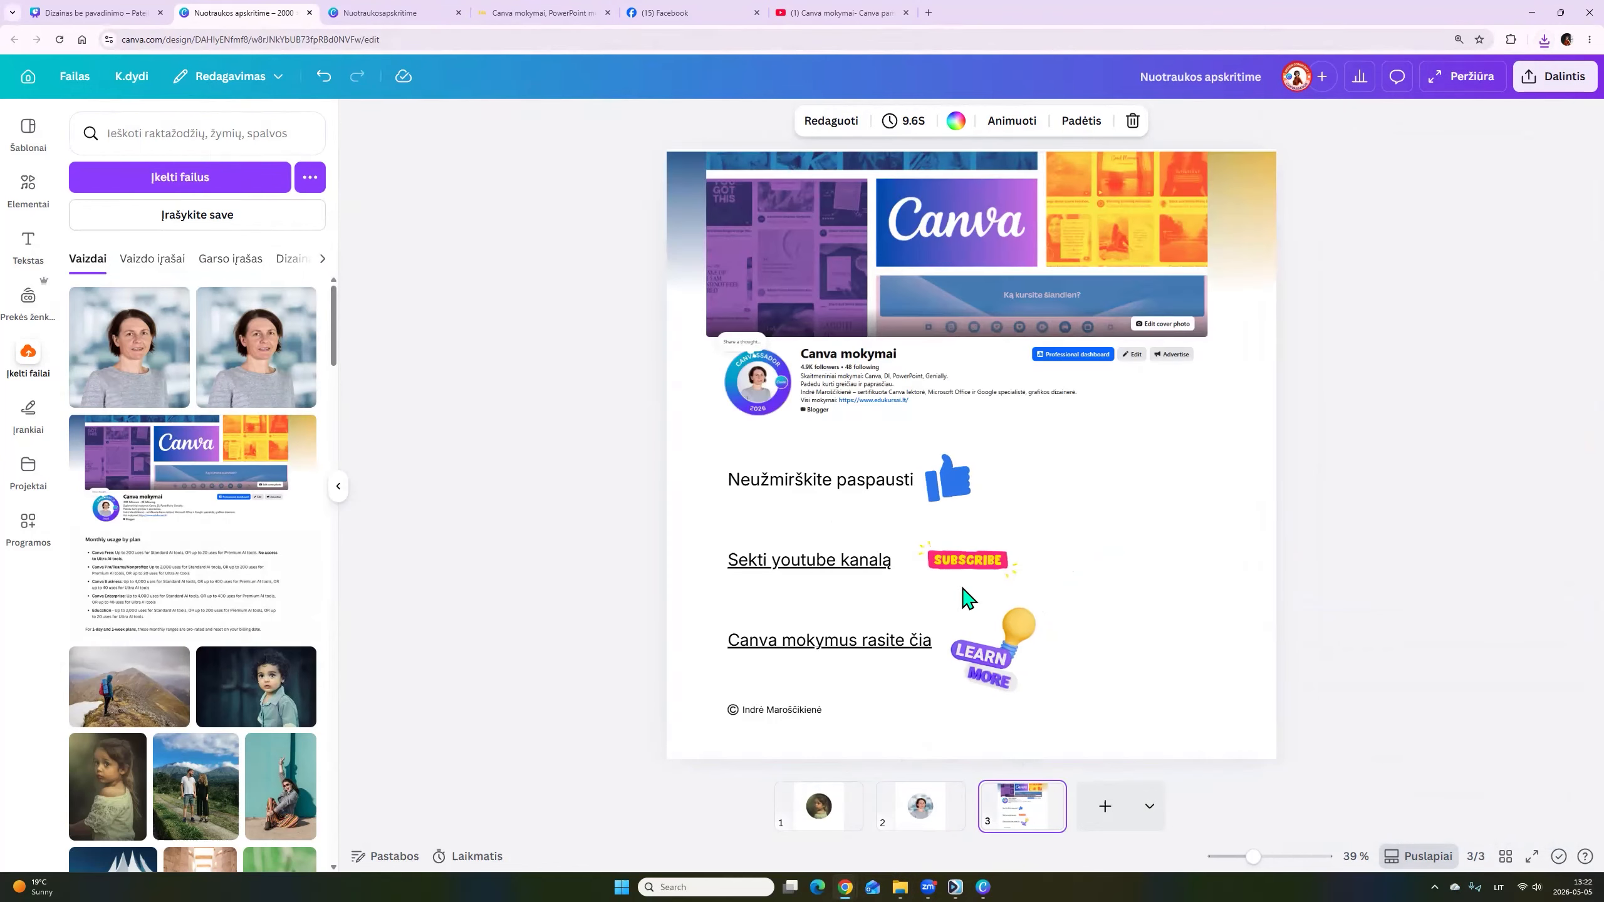
pyautogui.click(865, 282)
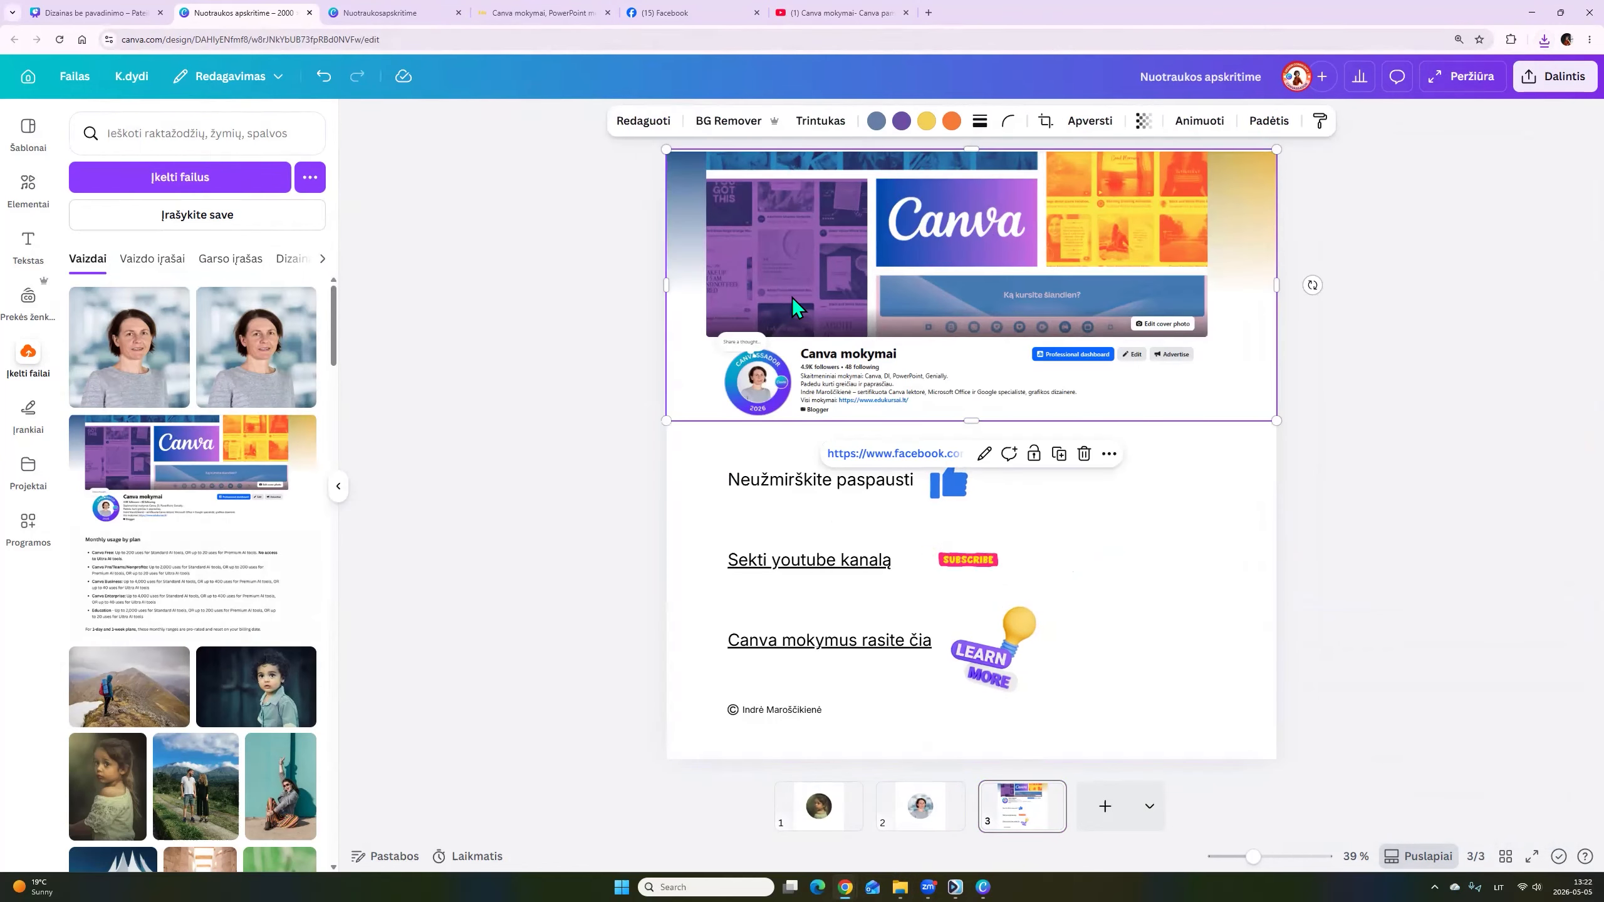
pyautogui.click(862, 458)
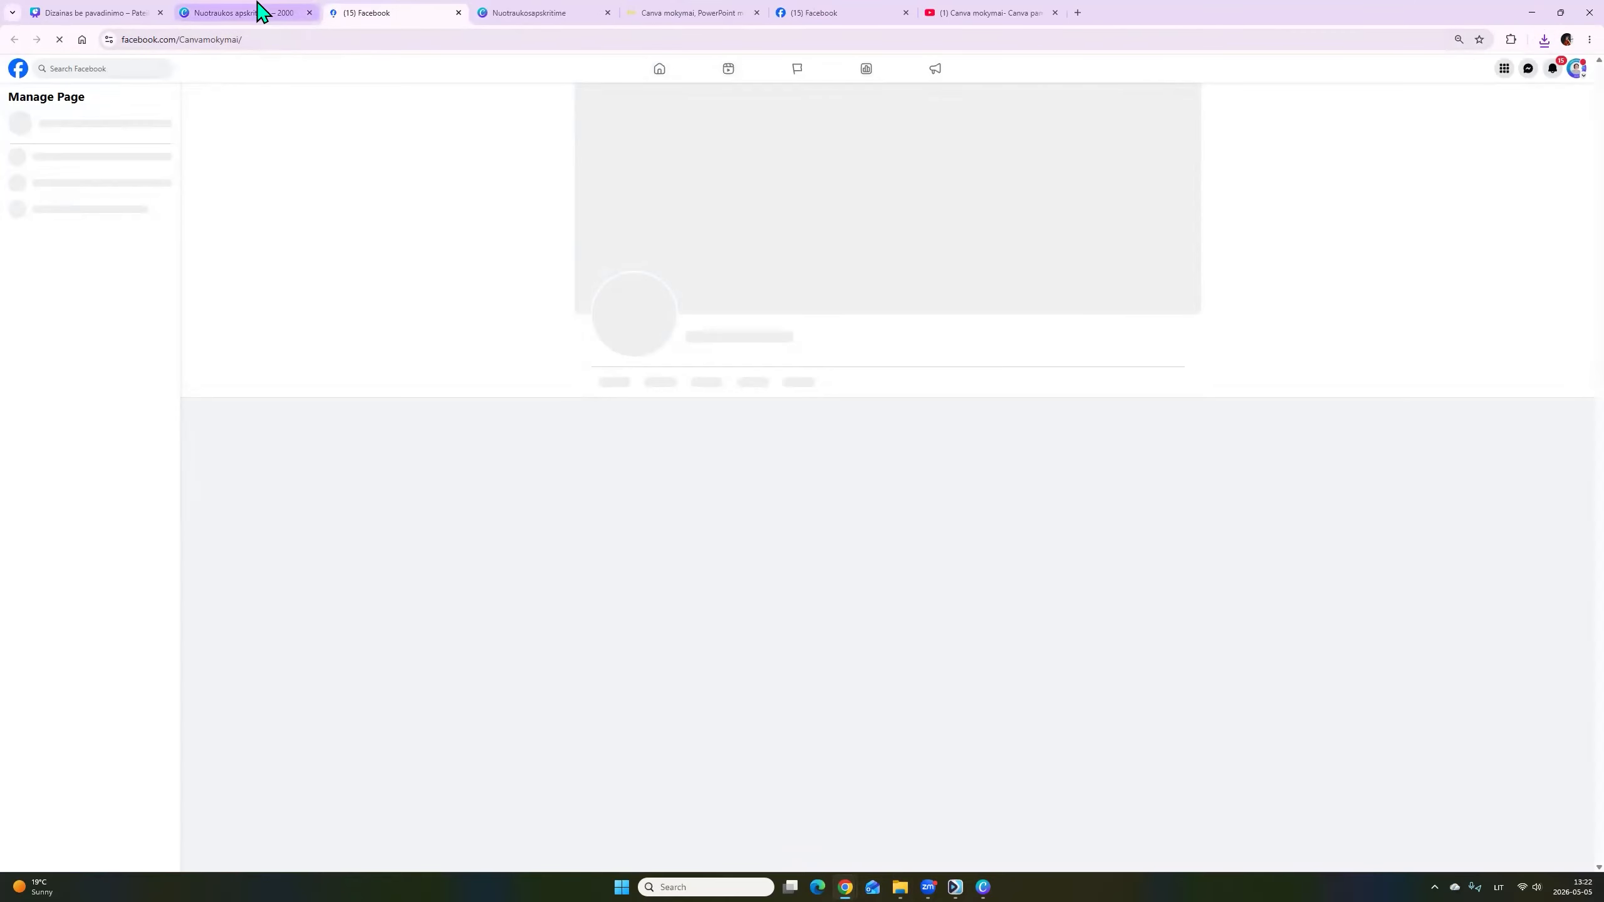
pyautogui.click(261, 11)
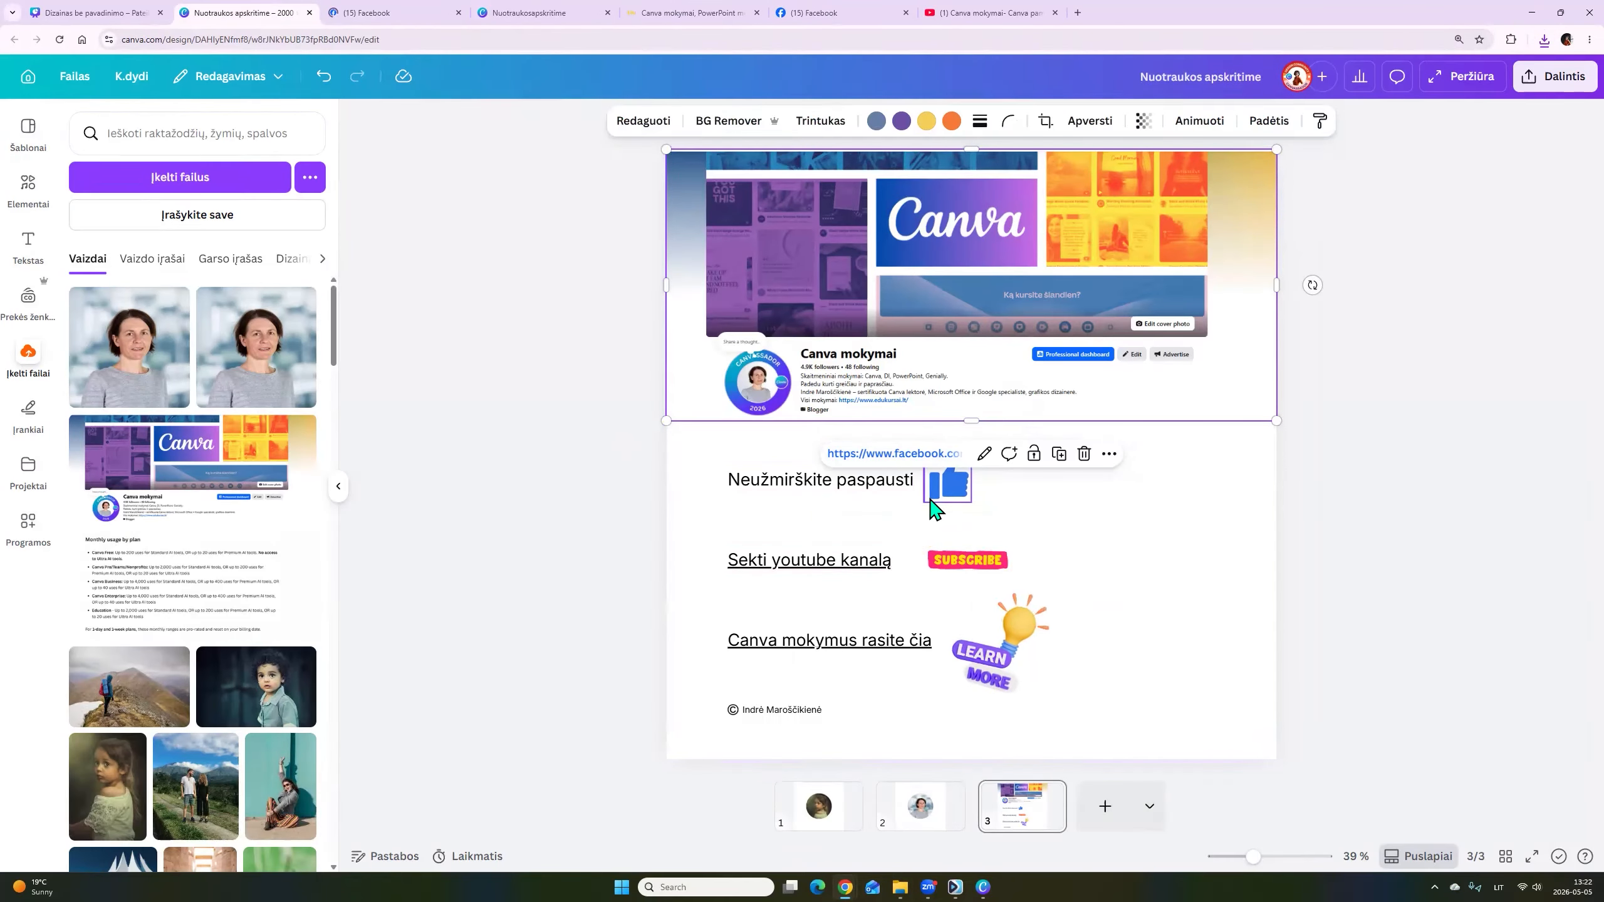
# Open the links behind "Sekti youtube kanalą" and "Canva mokymus rasite čia" on page 3.
pyautogui.click(943, 499)
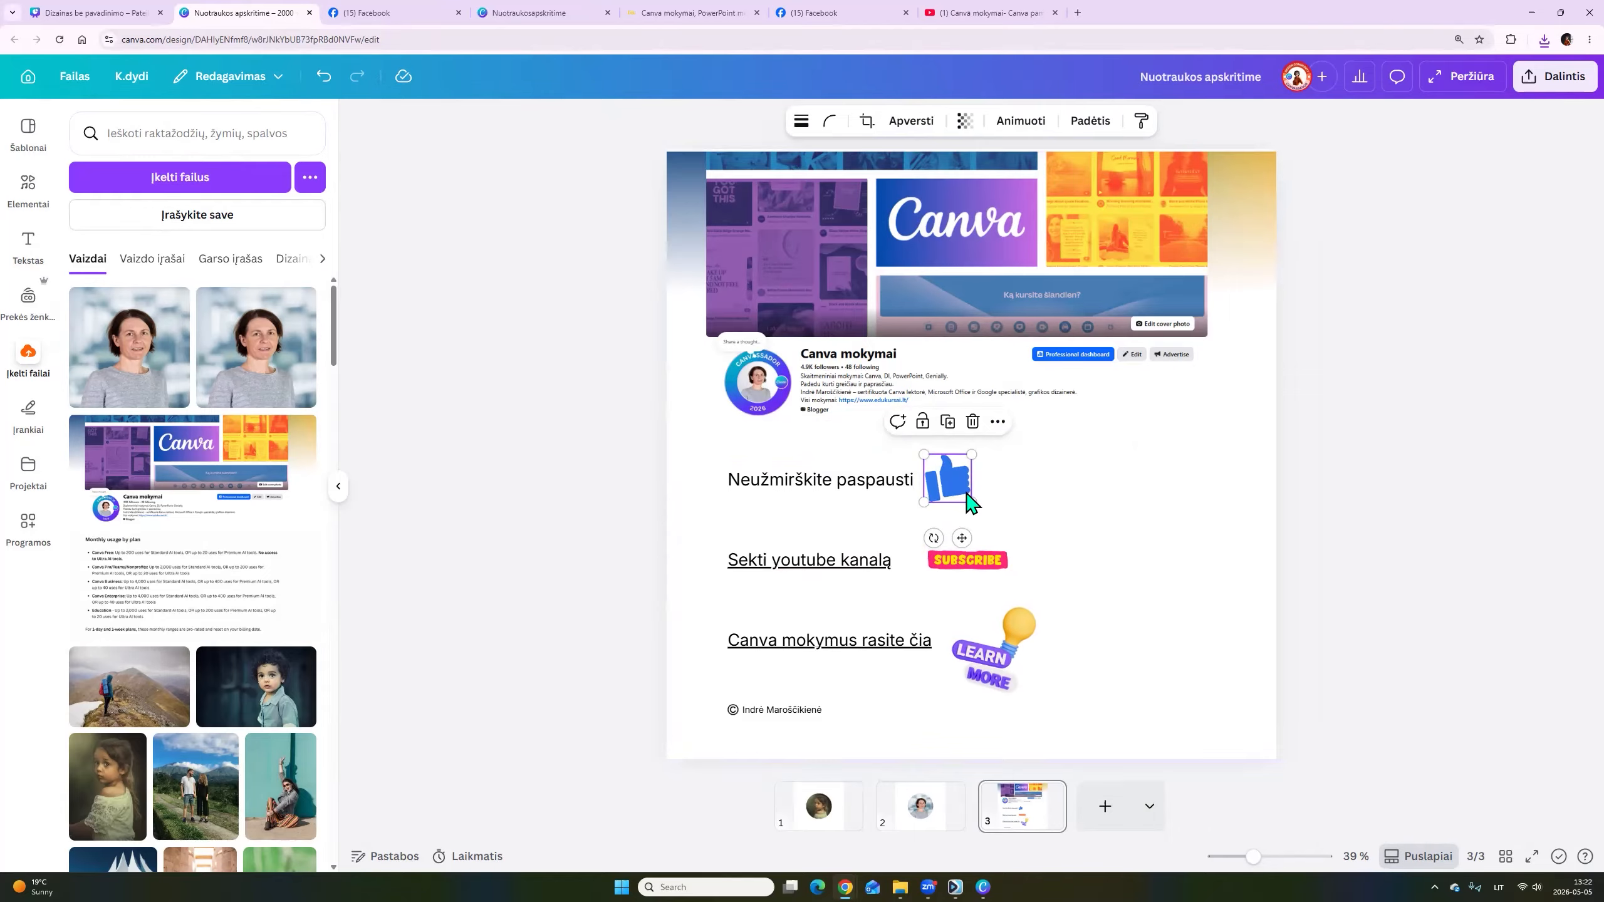
pyautogui.click(820, 562)
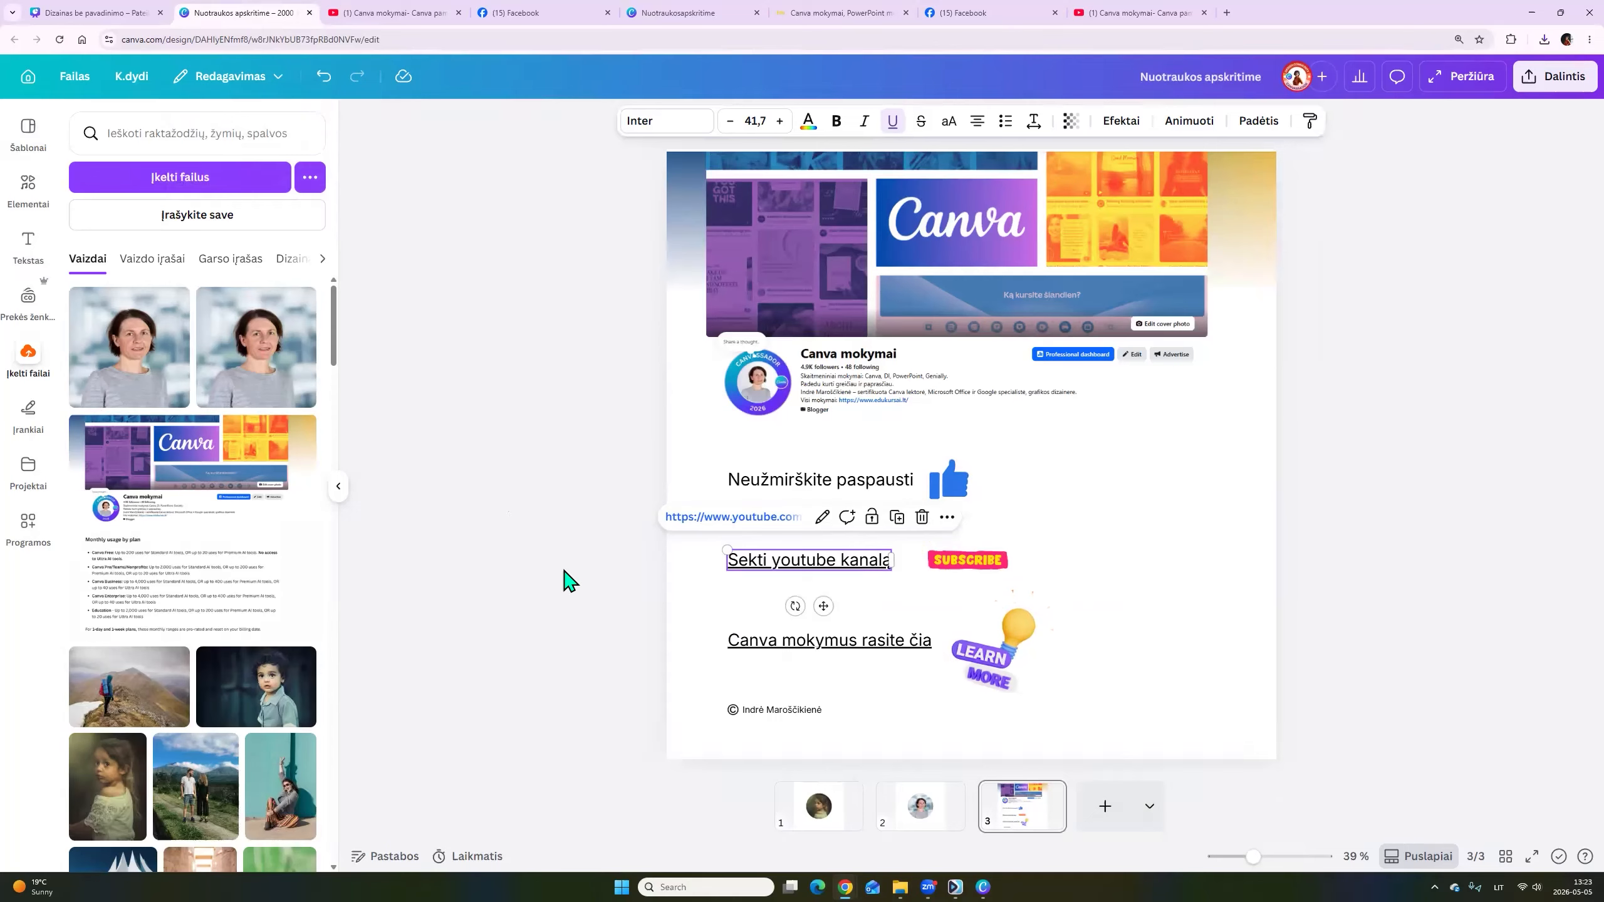
pyautogui.click(736, 642)
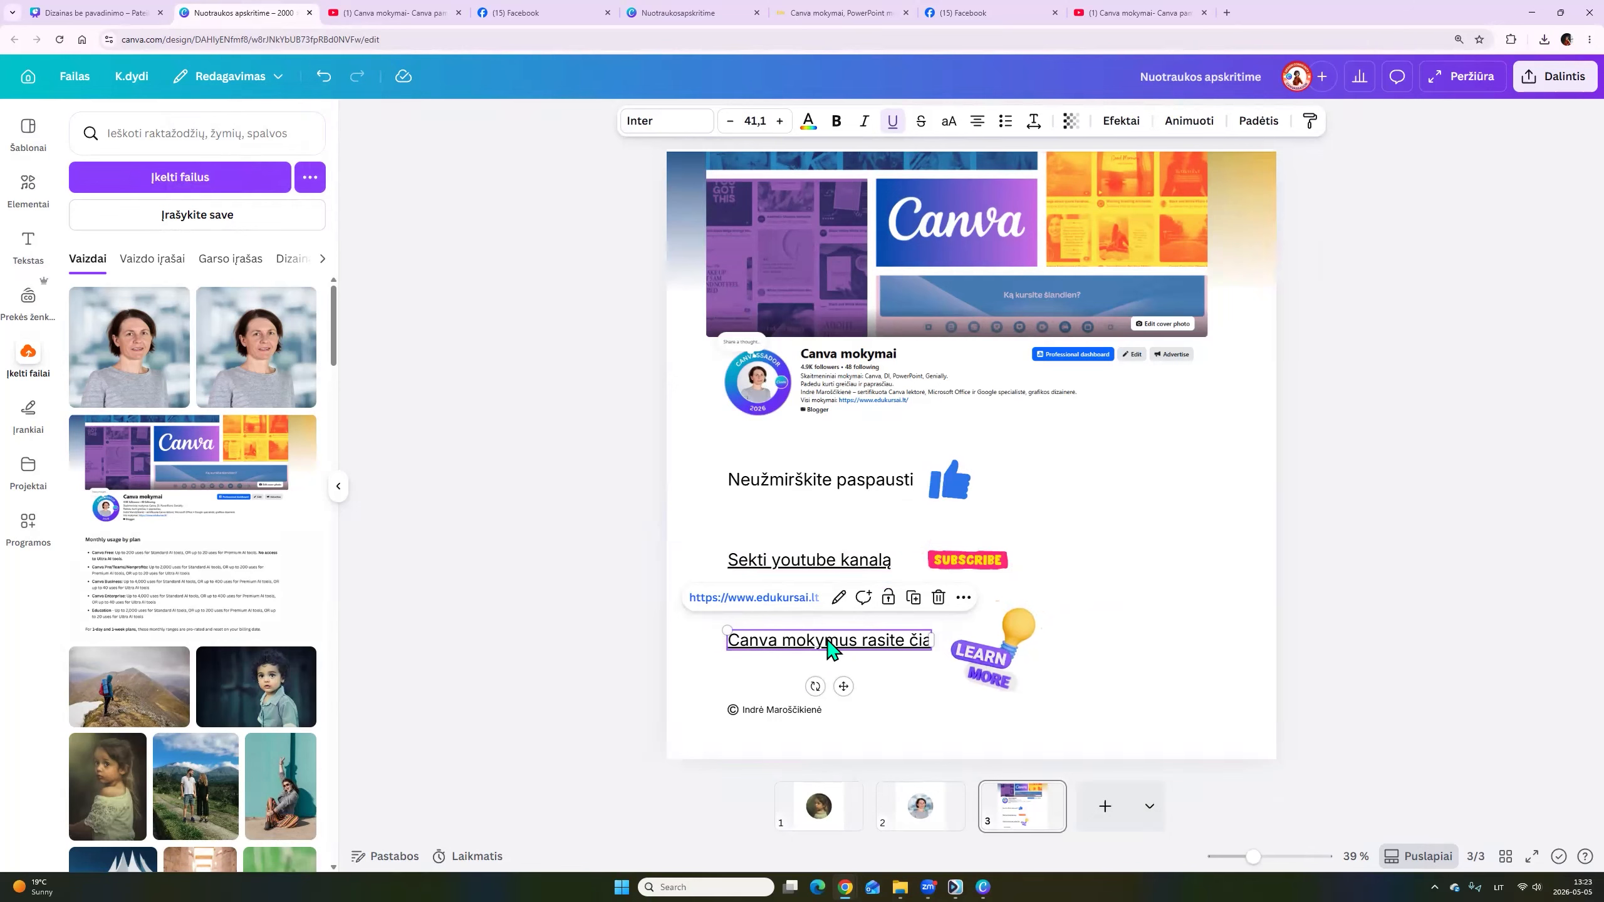
pyautogui.click(781, 609)
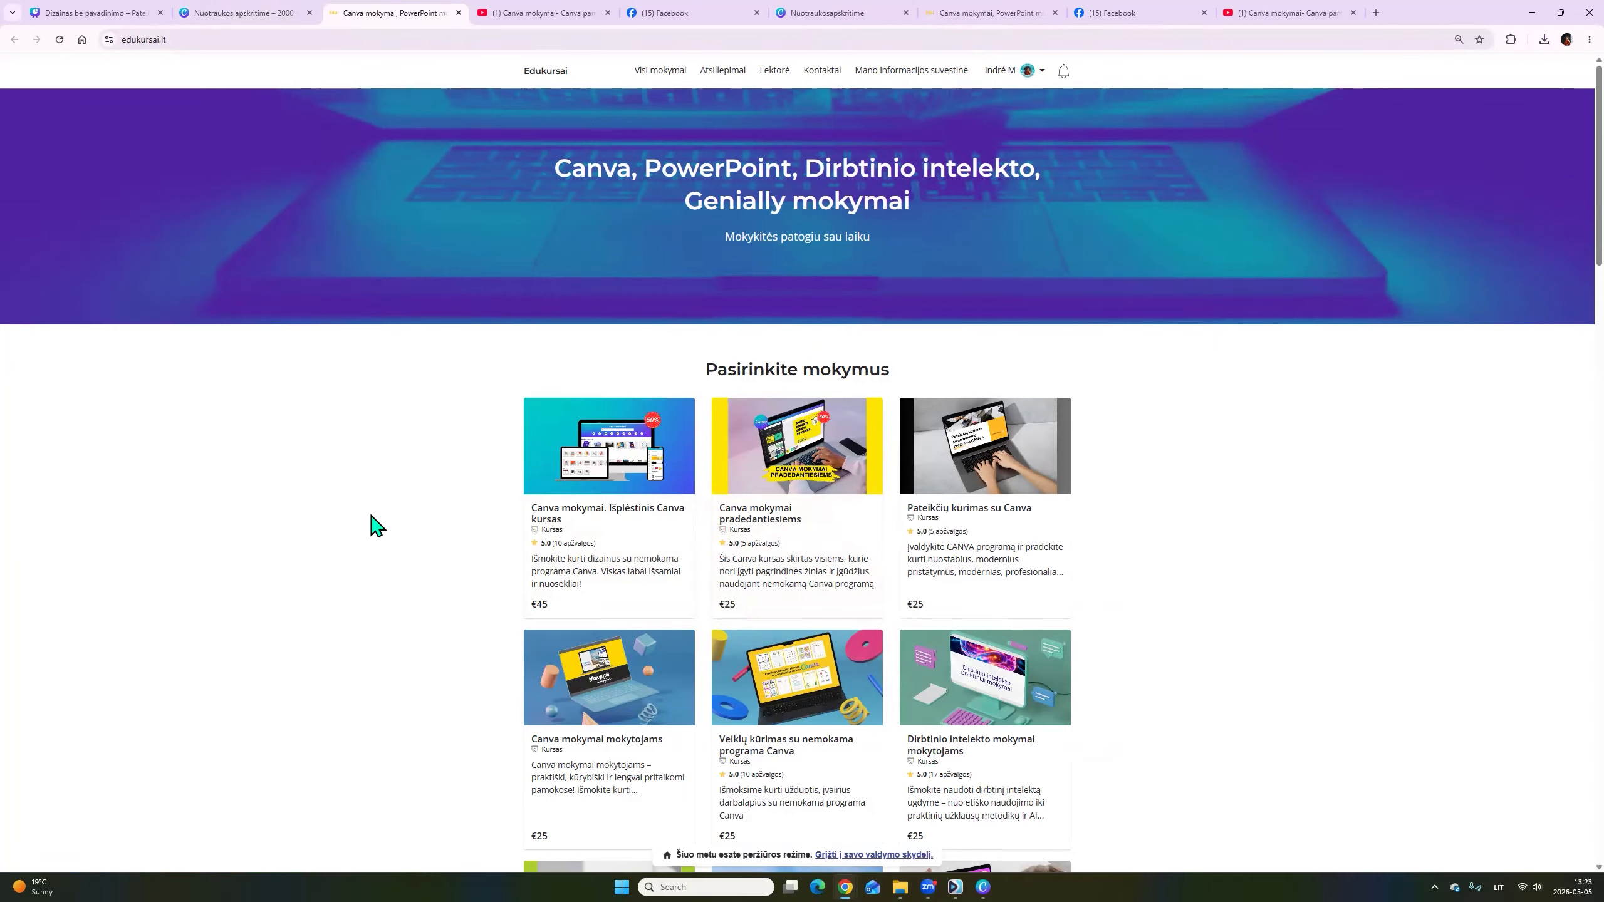
# Look through the course listings on the Edukursai website and return to page 3 of the Canva design.
pyautogui.click(644, 71)
pyautogui.scroll(-8, 667, 505)
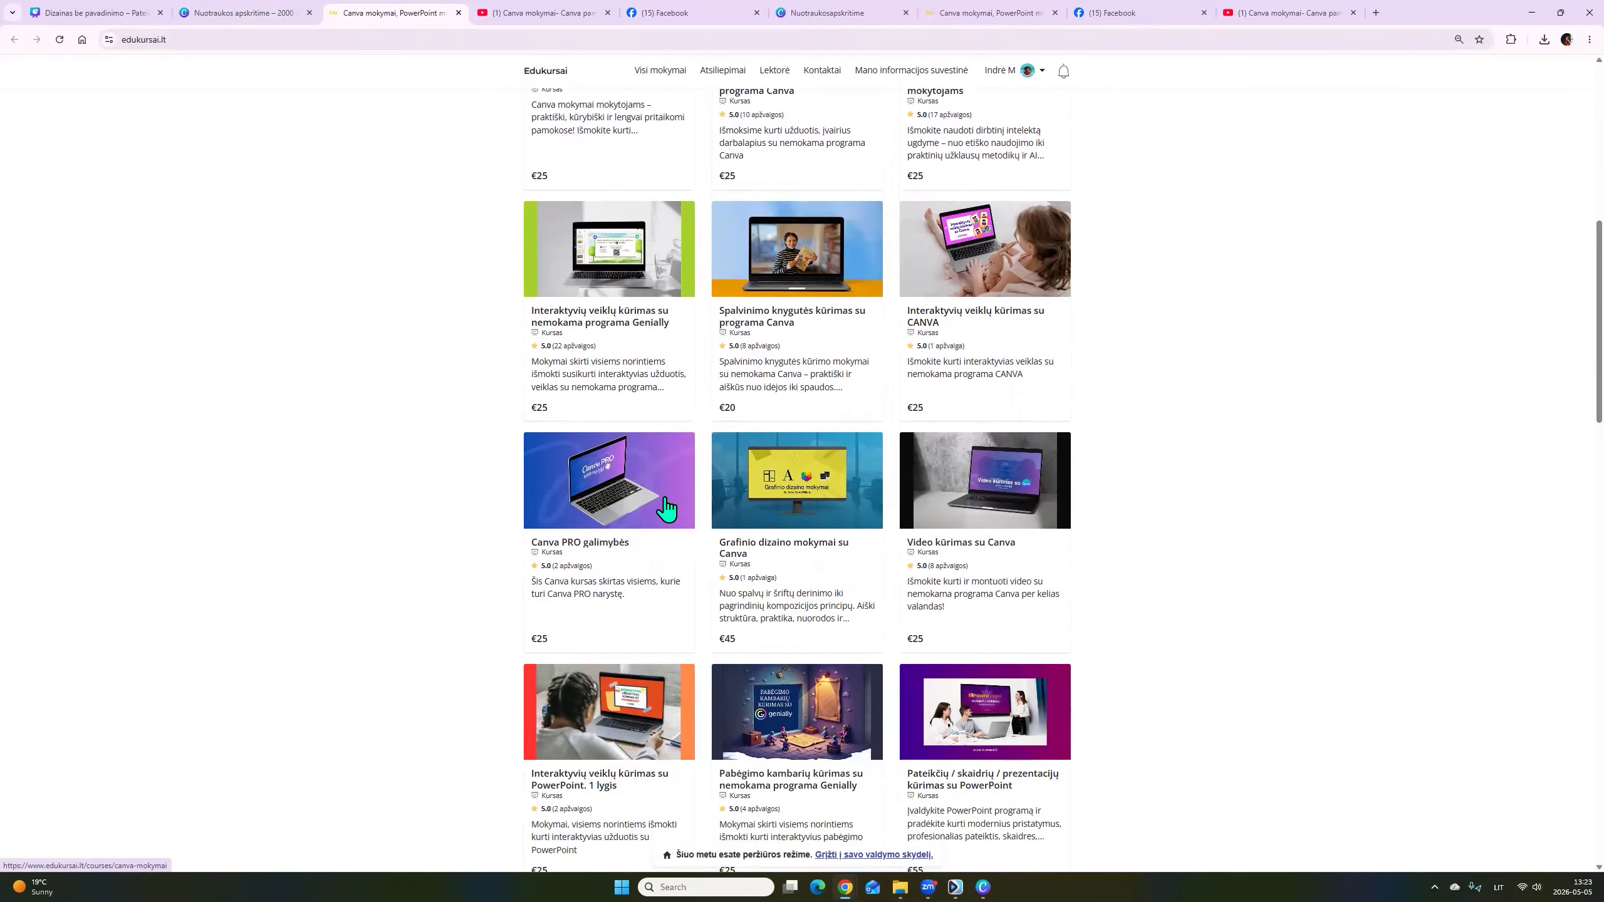
pyautogui.scroll(-4, 667, 505)
pyautogui.scroll(-9, 668, 506)
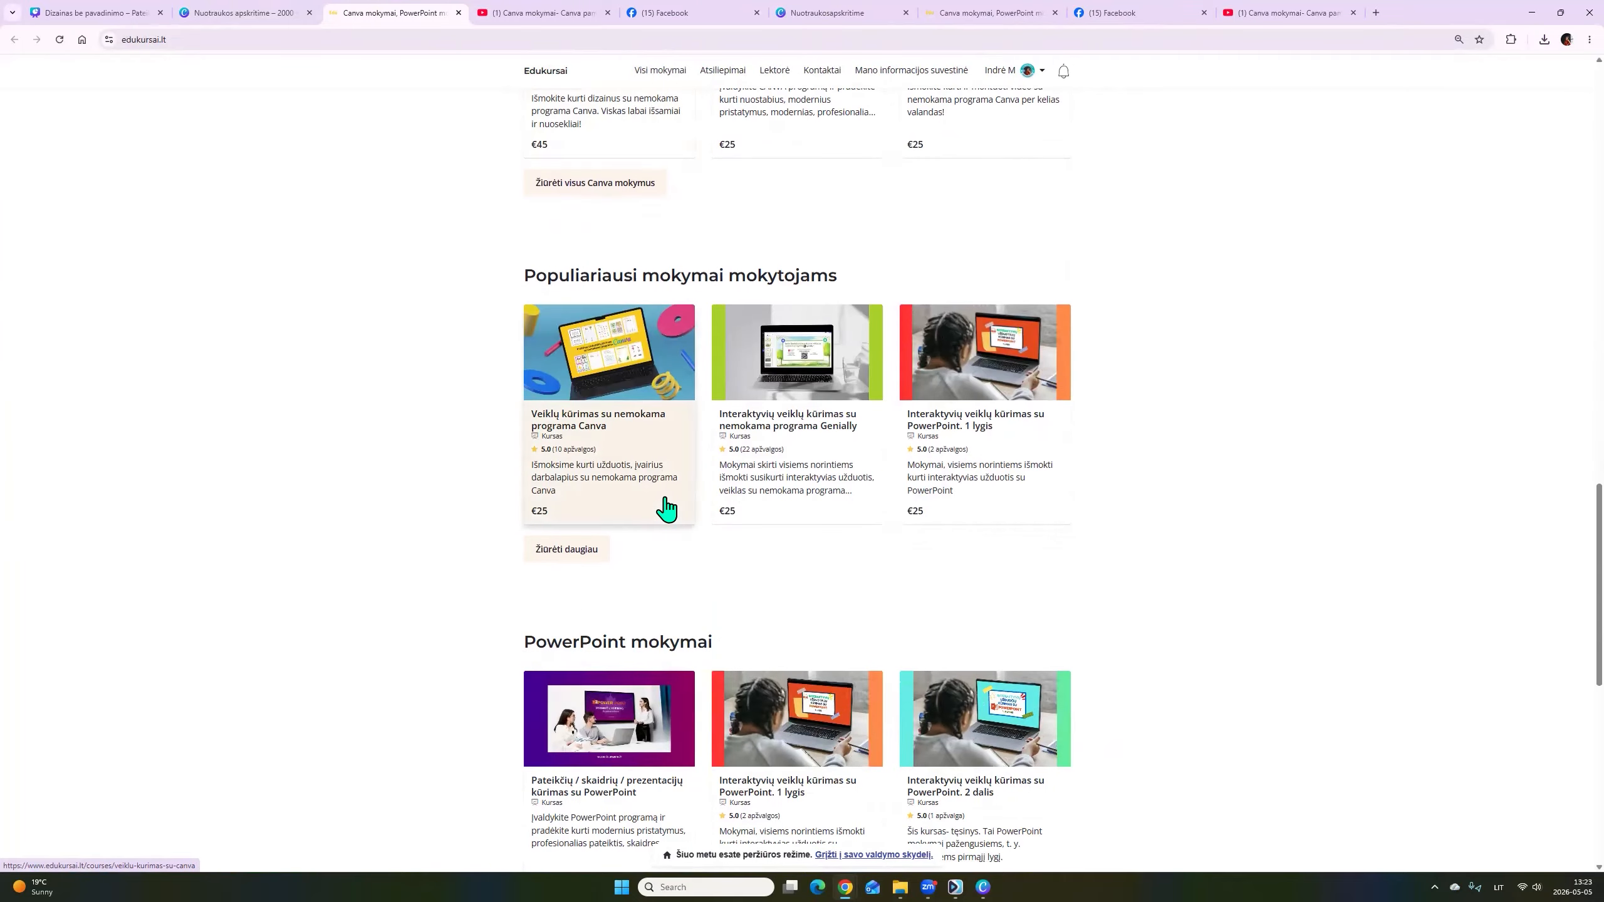
pyautogui.scroll(-9, 667, 505)
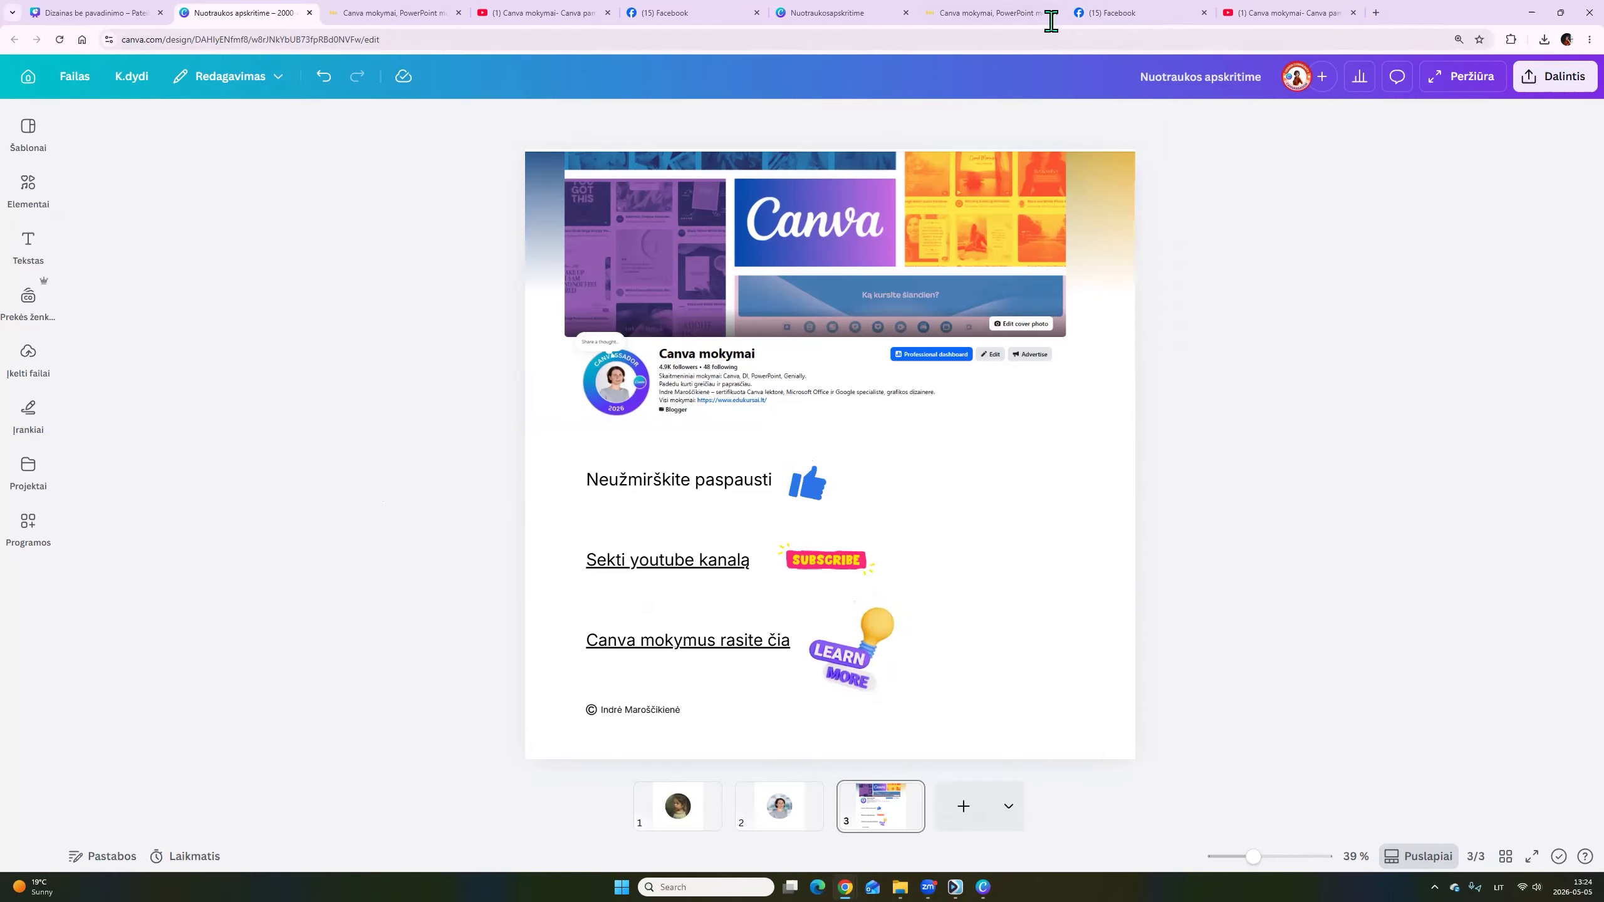
pyautogui.click(1135, 534)
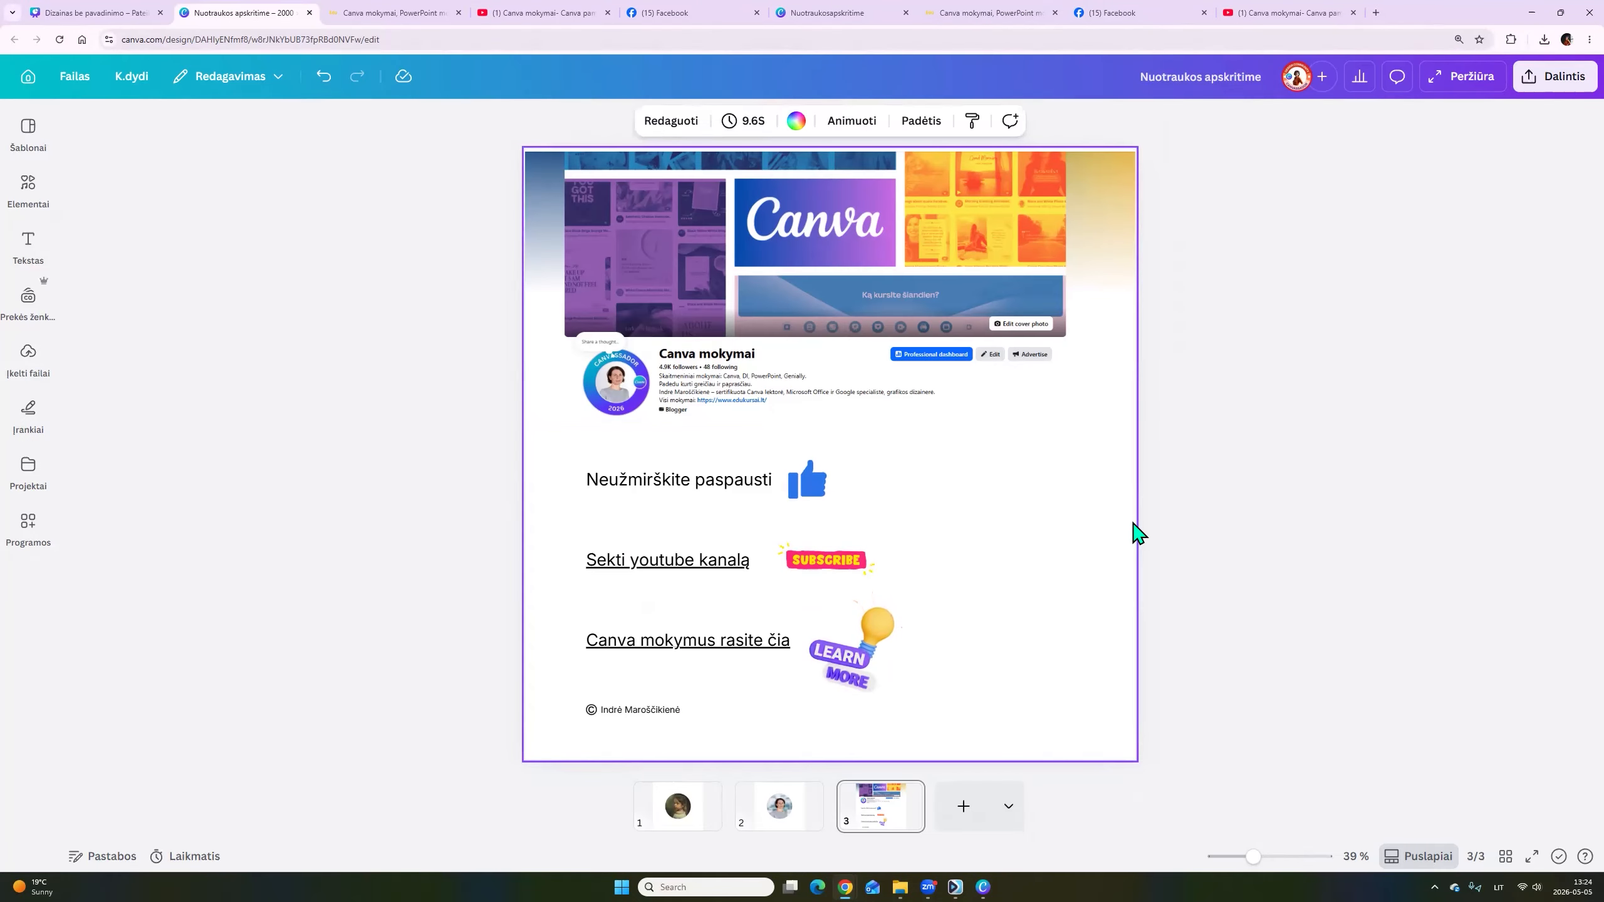